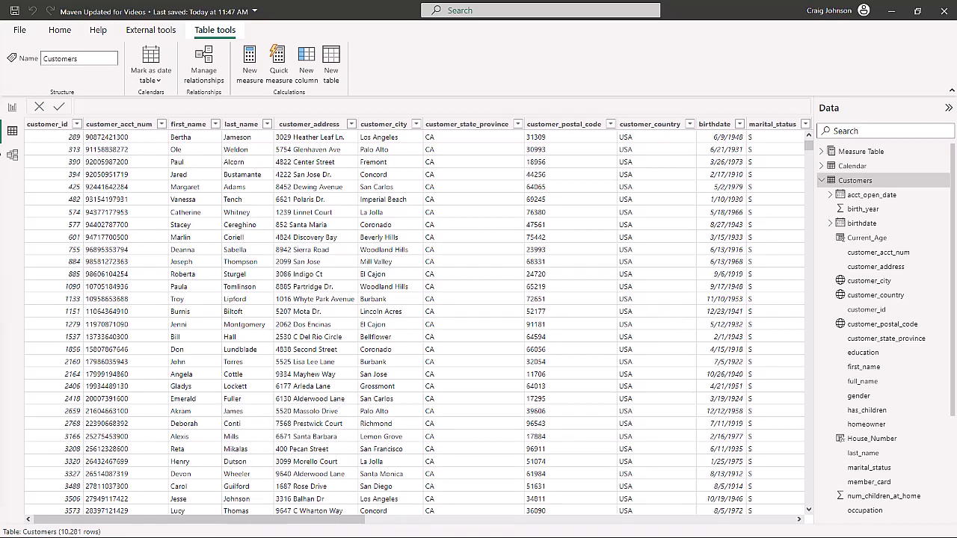
- View the existing Select Column Table in the data model
{"action": "scroll", "coordinate": [856, 404], "scroll_direction": "down", "scroll_amount": 3}
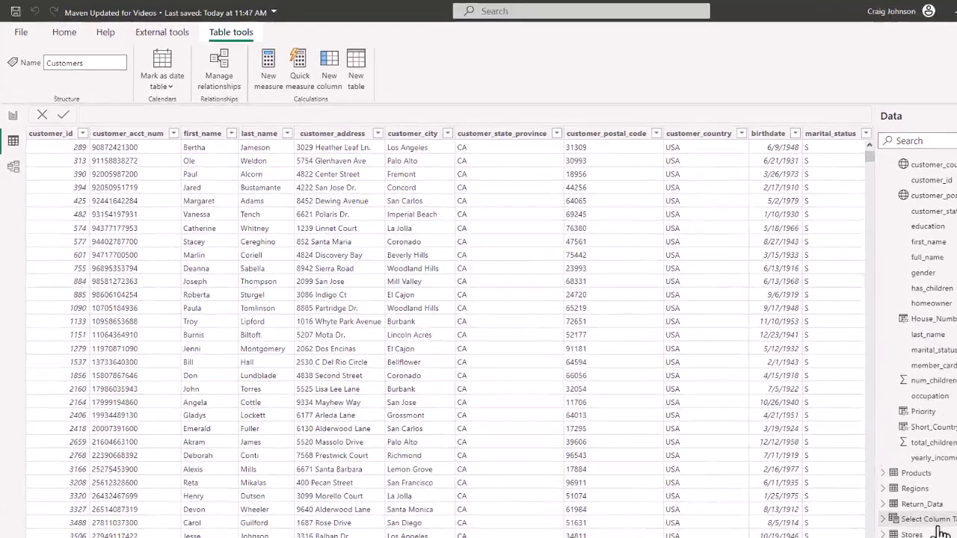
{"action": "left_click", "coordinate": [934, 521]}
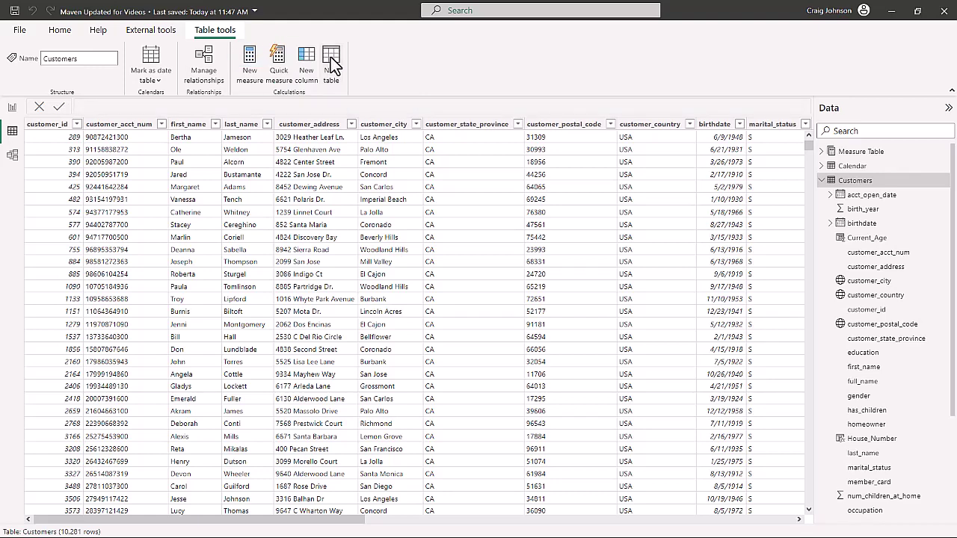
- Create a new calculated table named Select Column Video and start a second formula line for its expression
{"action": "left_click", "coordinate": [330, 57]}
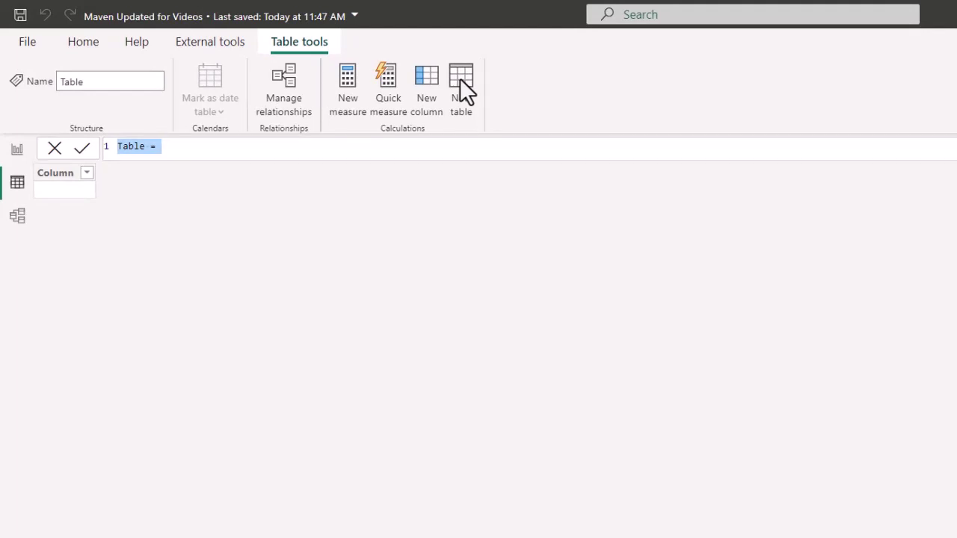
{"action": "type", "text": "Sel"}
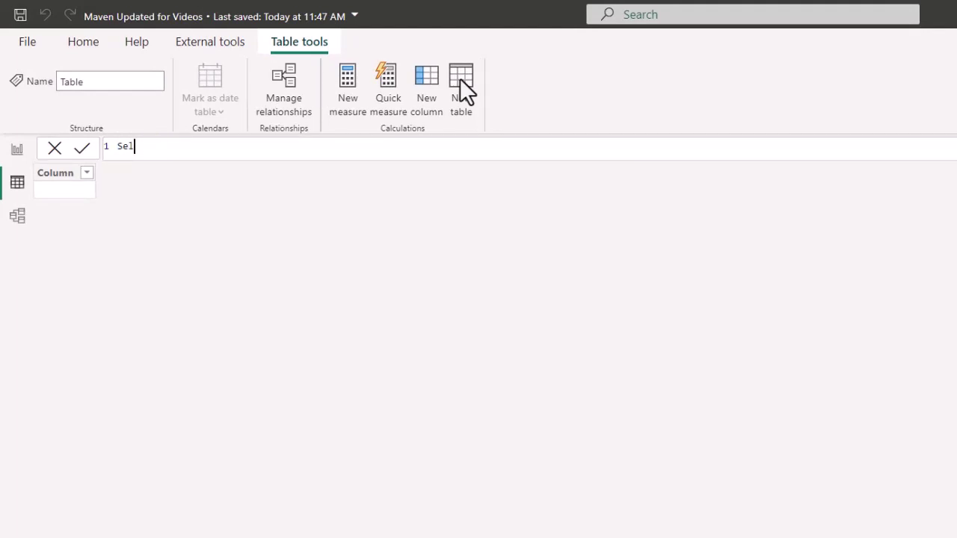
{"action": "type", "text": "ect Column Video ="}
{"action": "key", "text": "shift+Return"}
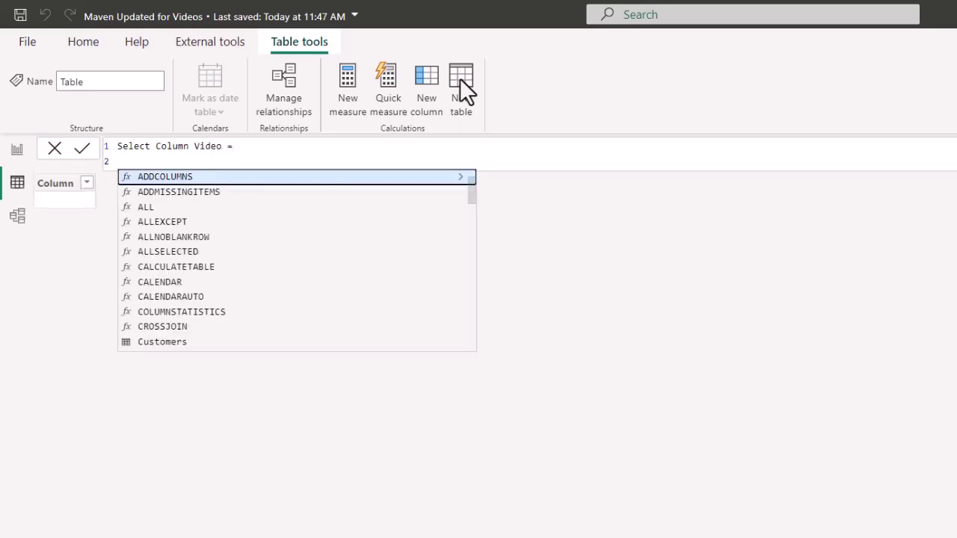
- Begin the Select Column Video expression with the SELECTCOLUMNS function, using Customers as the source table
{"action": "type", "text": "sele"}
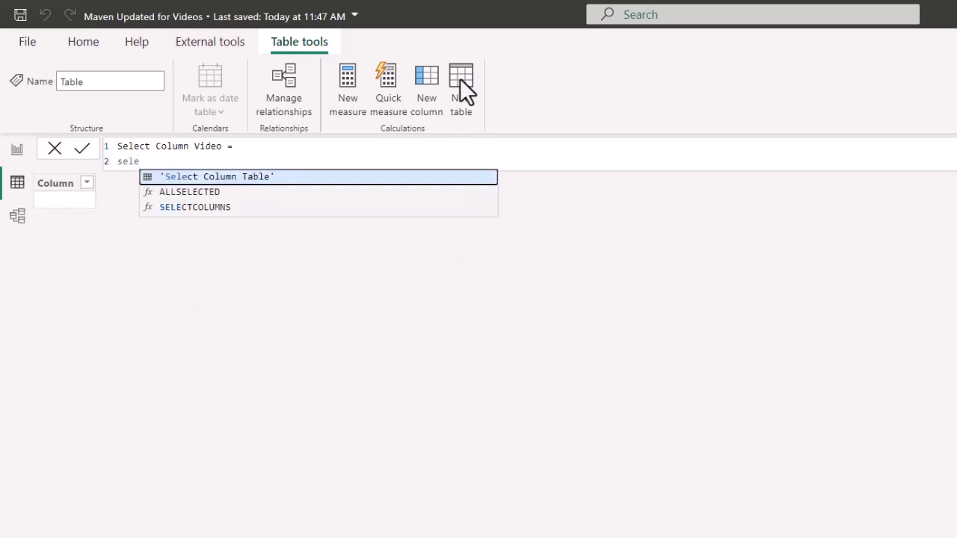
{"action": "key", "text": "Down"}
{"action": "key", "text": "Down"}
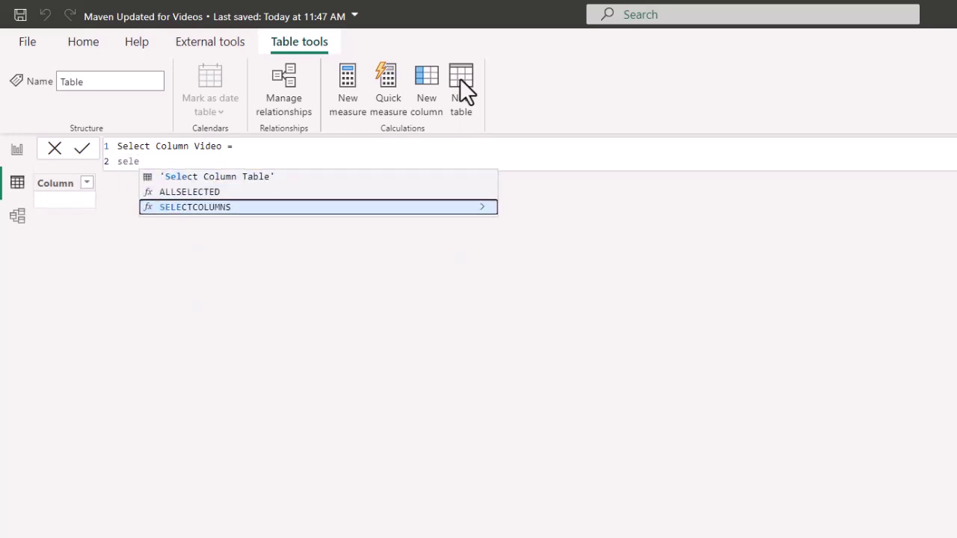
{"action": "key", "text": "Tab"}
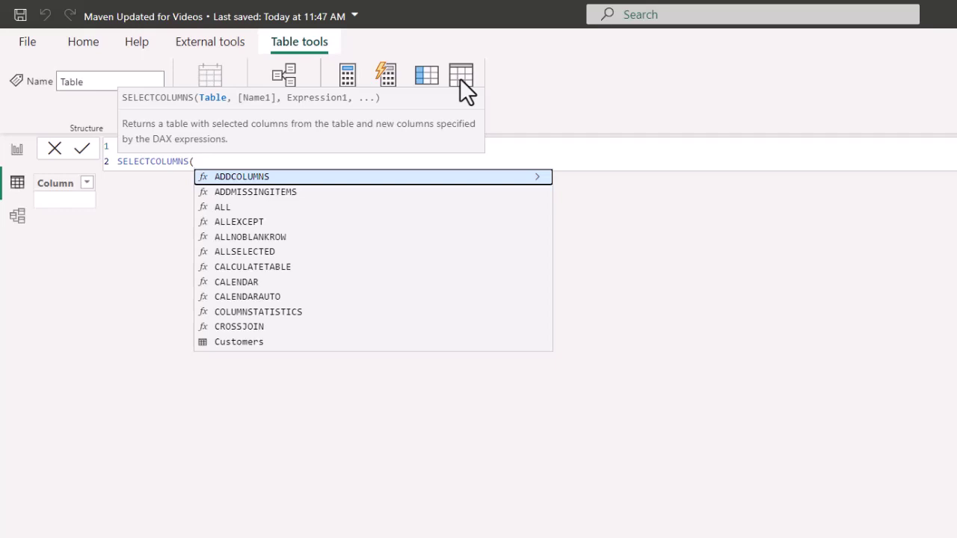
{"action": "key", "text": "shift+Return"}
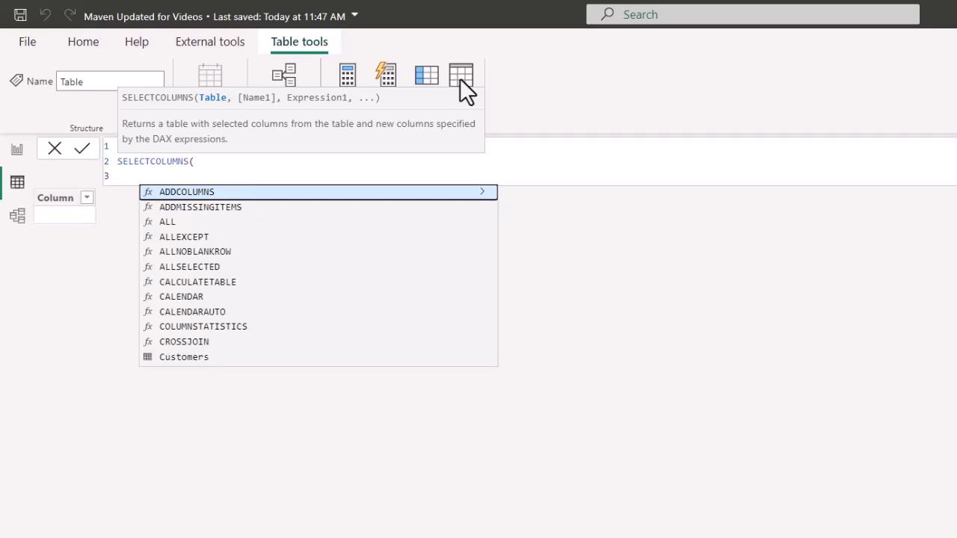
{"action": "type", "text": "cus"}
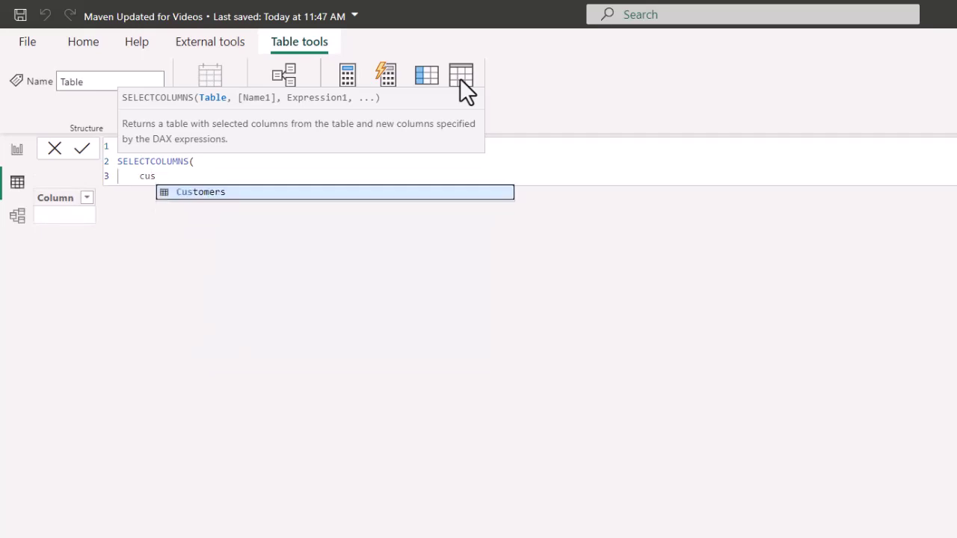
{"action": "key", "text": "Tab"}
{"action": "type", "text": ","}
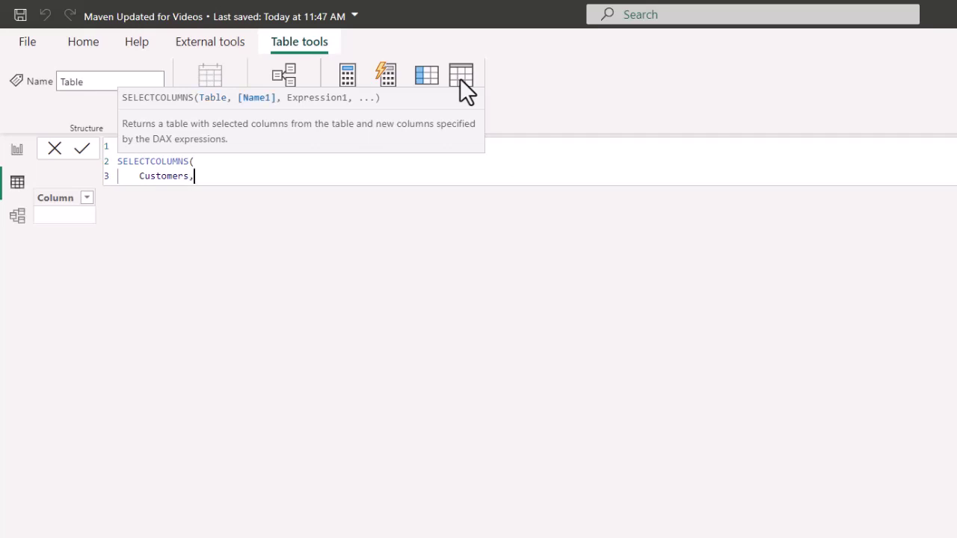
{"action": "key", "text": "shift+Return"}
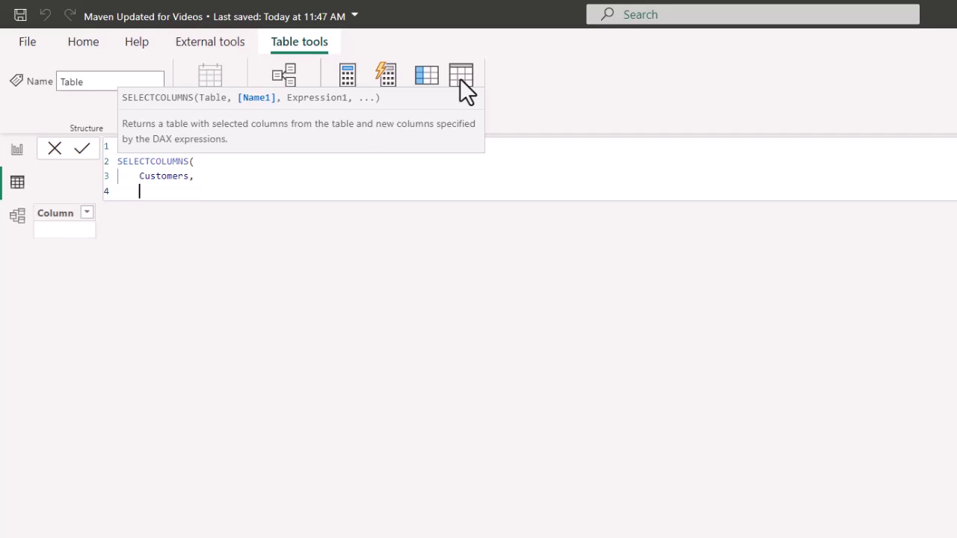
- Add an output column named "full_name" that returns [full_name] to the SELECTCOLUMNS formula
{"action": "type", "text": "\"full_name\", ["}
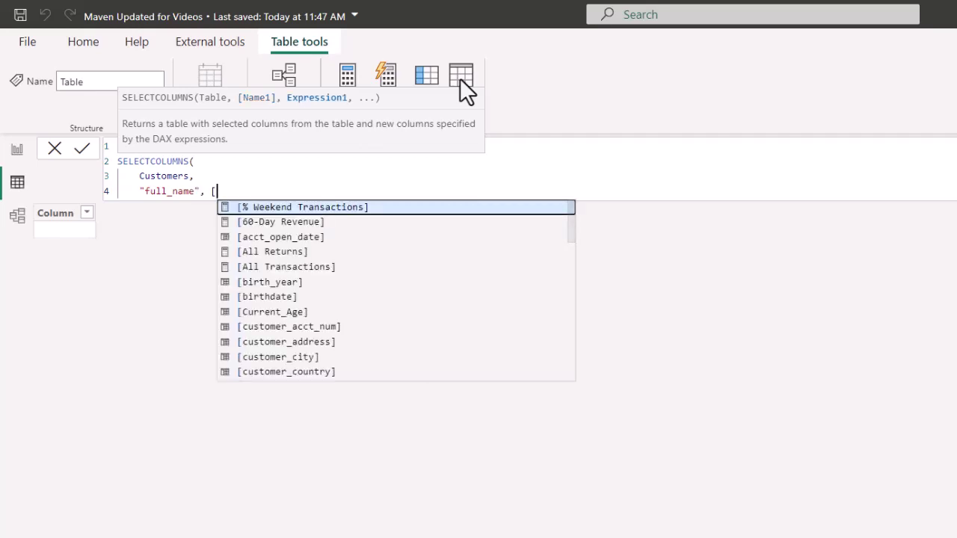
{"action": "type", "text": "ful"}
{"action": "key", "text": "Tab"}
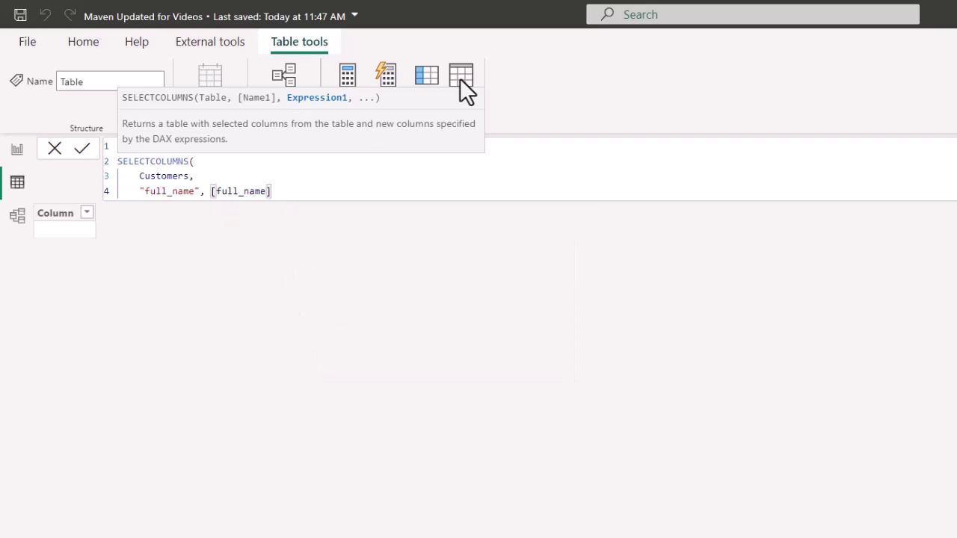
{"action": "type", "text": ","}
{"action": "key", "text": "Return"}
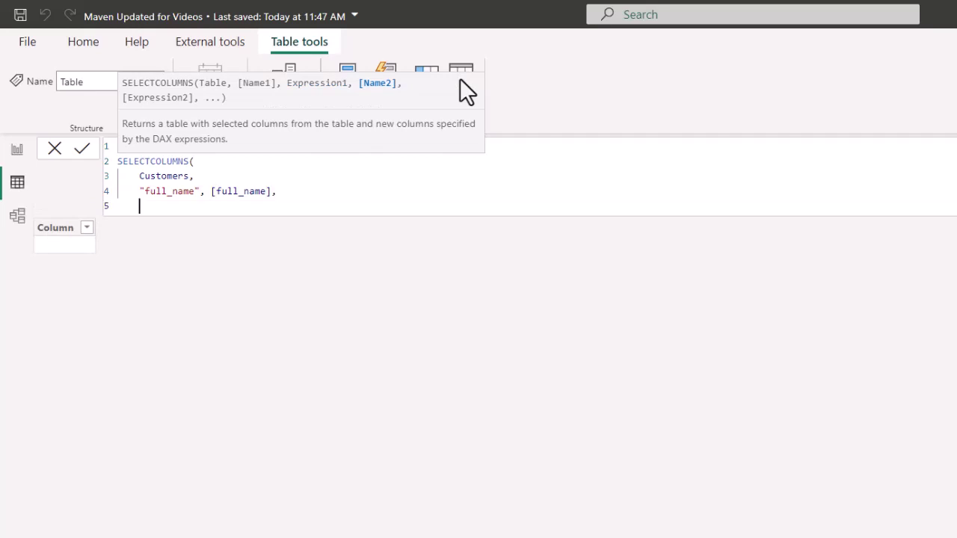
- Add a second output column named "homeowner" that returns [homeowner] to the SELECTCOLUMNS formula
{"action": "type", "text": "\""}
{"action": "type", "text": "homeowne"}
{"action": "type", "text": "r, ["}
{"action": "type", "text": "ho"}
{"action": "key", "text": "BackSpace"}
{"action": "key", "text": "BackSpace"}
{"action": "key", "text": "BackSpace"}
{"action": "key", "text": "BackSpace"}
{"action": "key", "text": "BackSpace"}
{"action": "type", "text": "\", "}
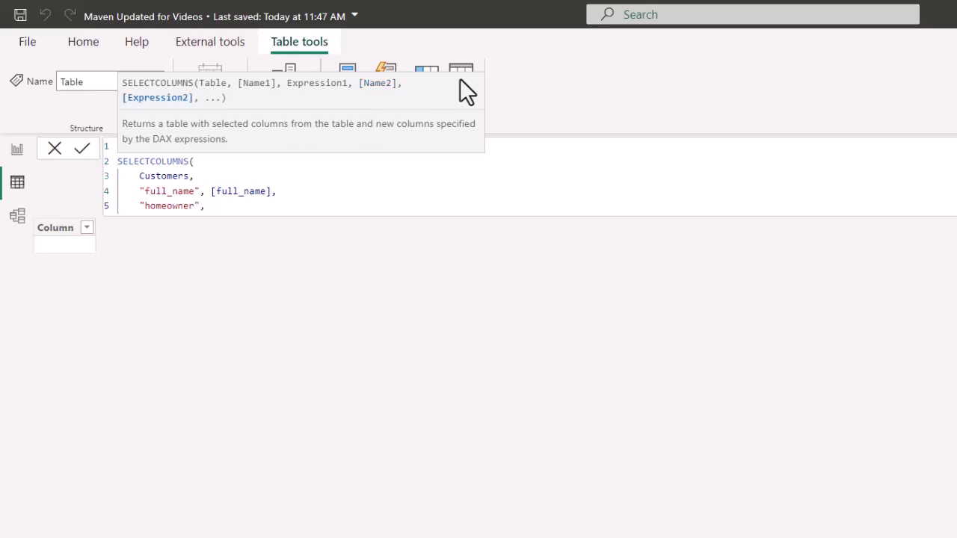
{"action": "type", "text": "["}
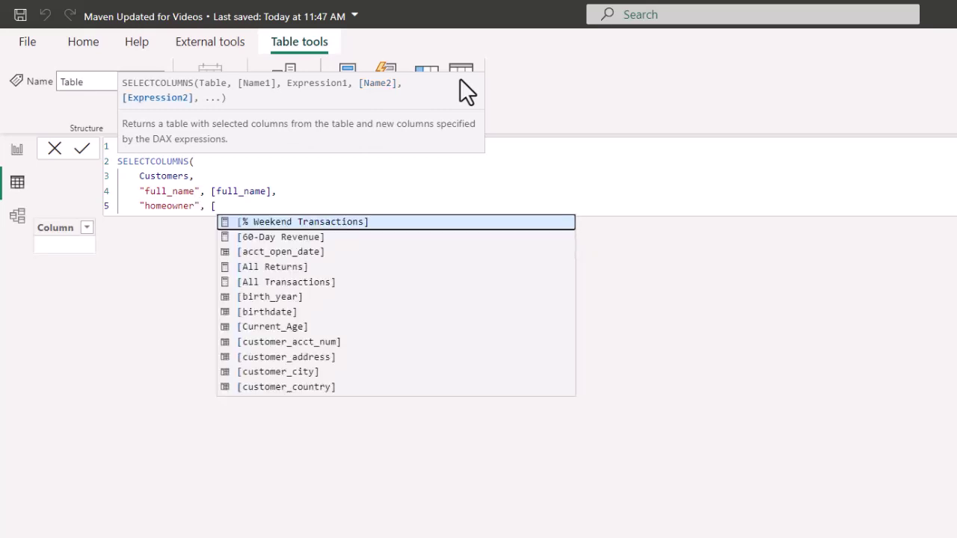
{"action": "type", "text": "hom"}
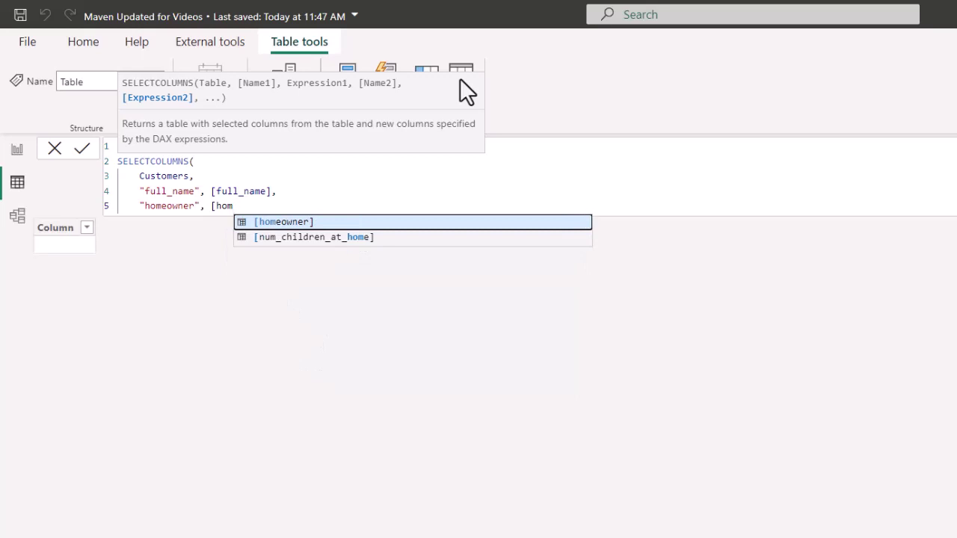
{"action": "key", "text": "Tab"}
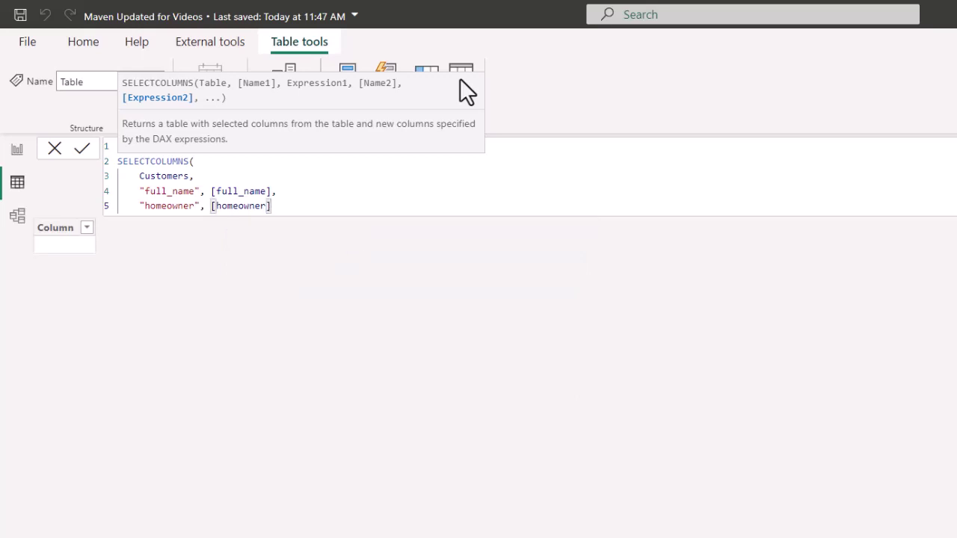
- Close the SELECTCOLUMNS function with a parenthesis on its own line and commit the Select Column Video table
{"action": "key", "text": "shift+Return"}
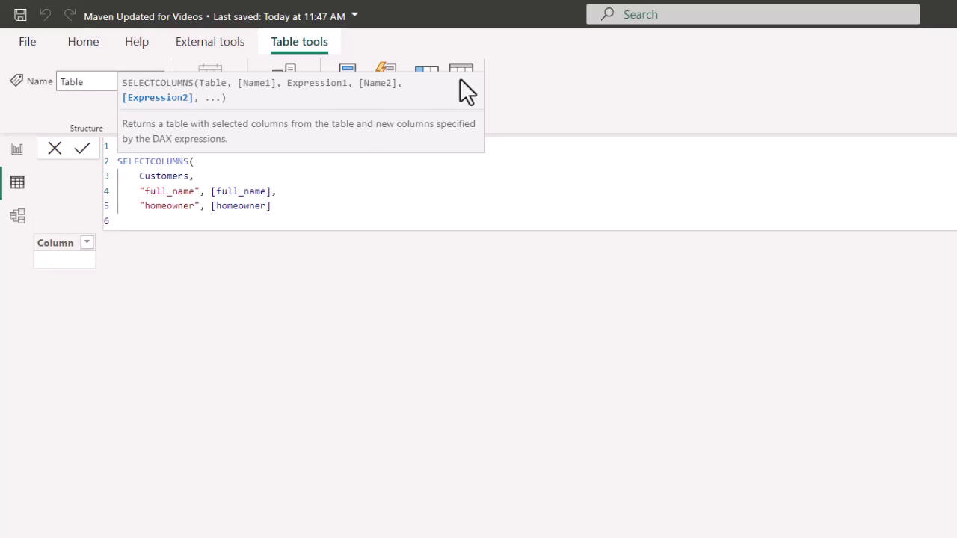
{"action": "type", "text": ")"}
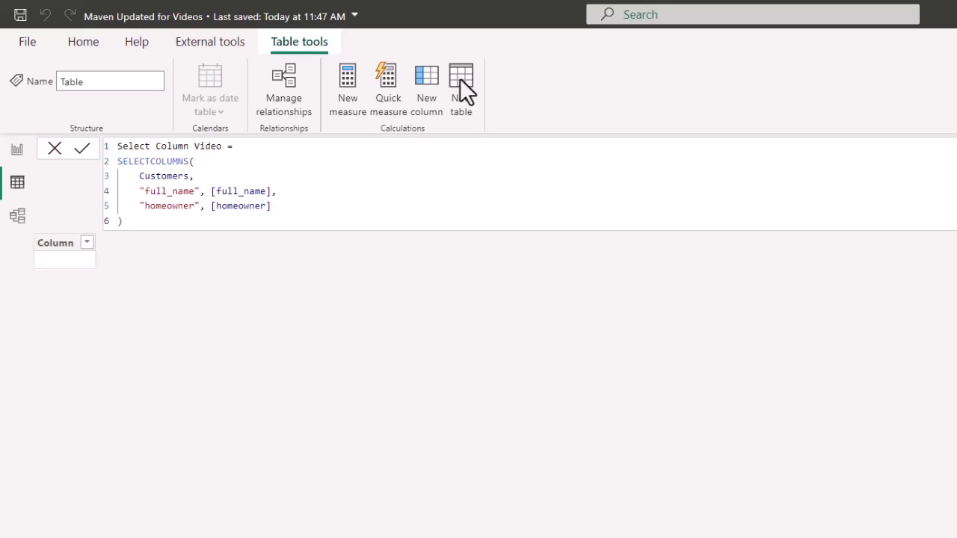
{"action": "key", "text": "Return"}
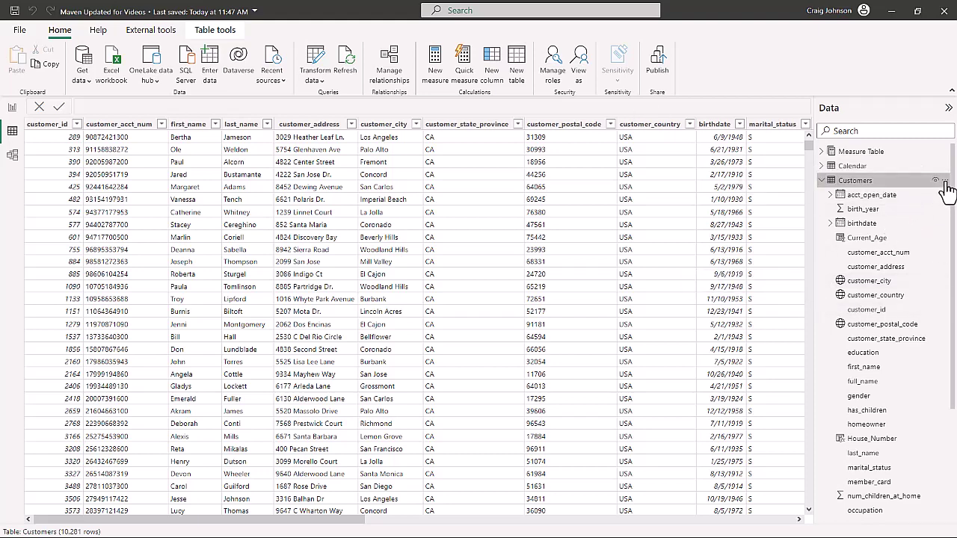
{"action": "left_click", "coordinate": [944, 181]}
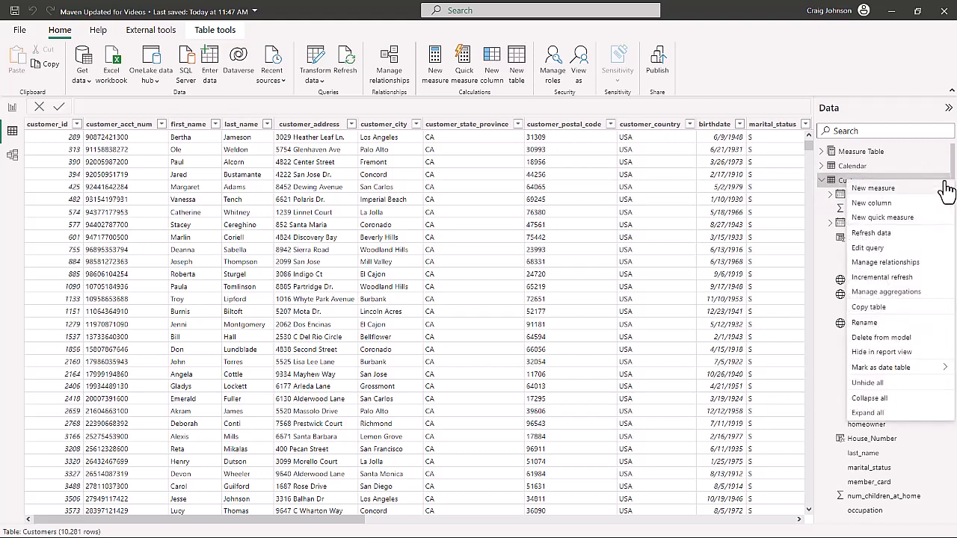
{"action": "left_click", "coordinate": [750, 65]}
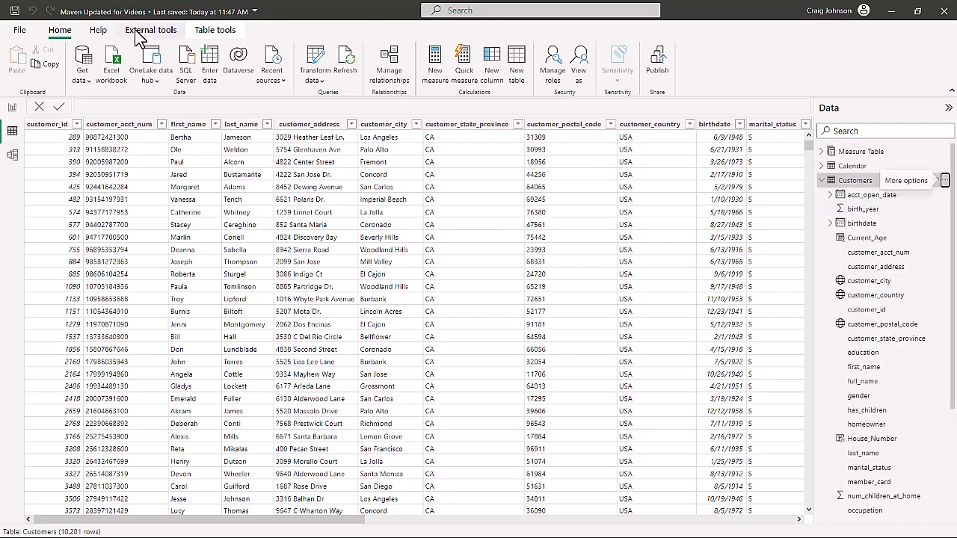
{"action": "left_click", "coordinate": [100, 32]}
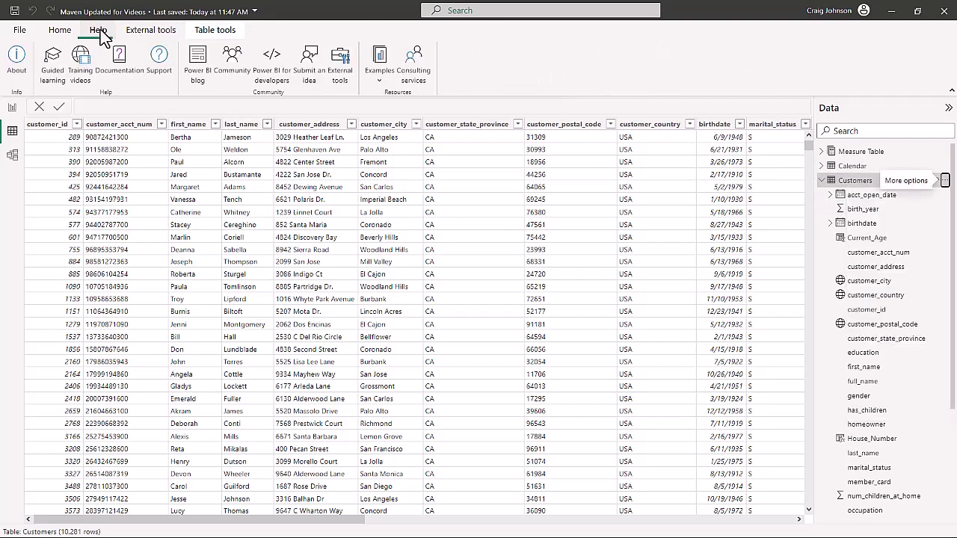
{"action": "left_click", "coordinate": [60, 31]}
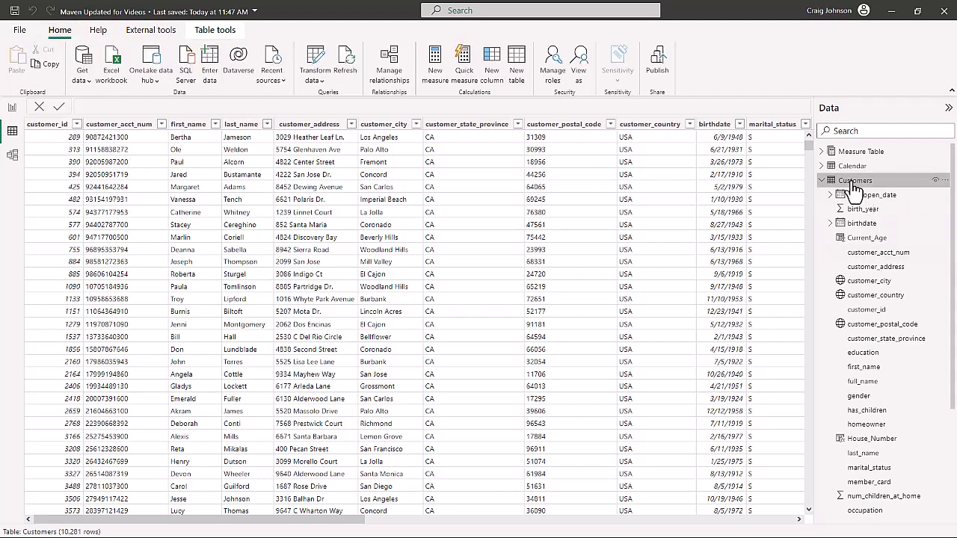
- Create another calculated table named Example 2 Select Columns and start a second formula line for its expression
{"action": "scroll", "coordinate": [885, 374], "scroll_direction": "down", "scroll_amount": 3}
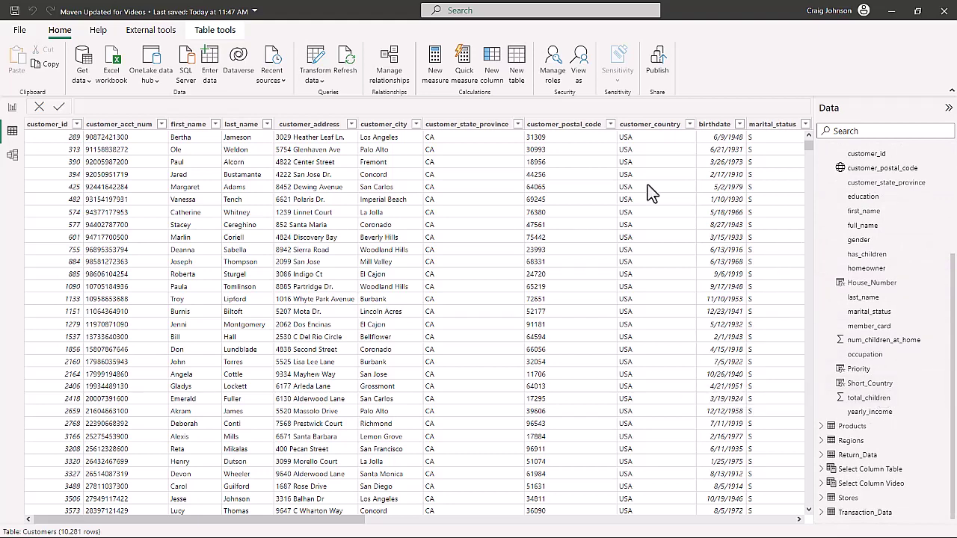
{"action": "left_click", "coordinate": [517, 65]}
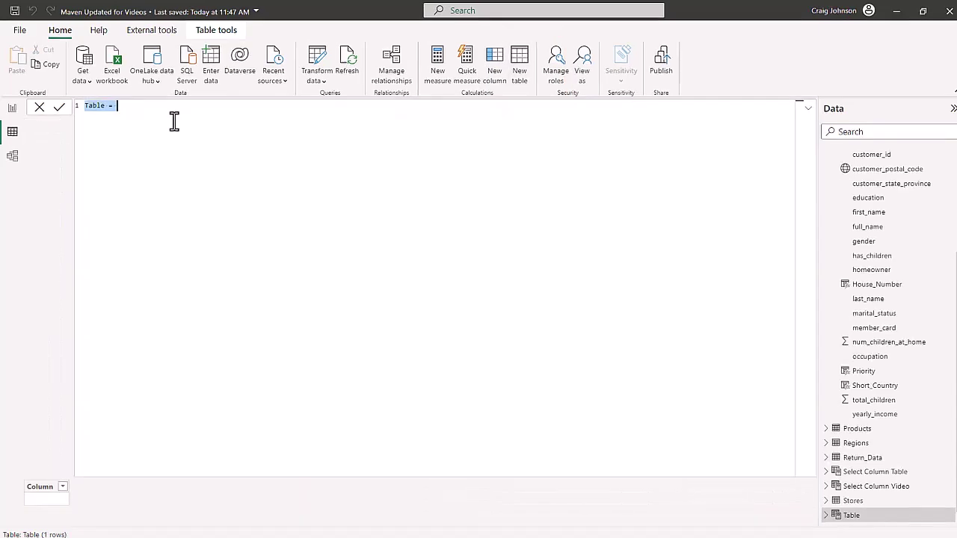
{"action": "type", "text": "Ex"}
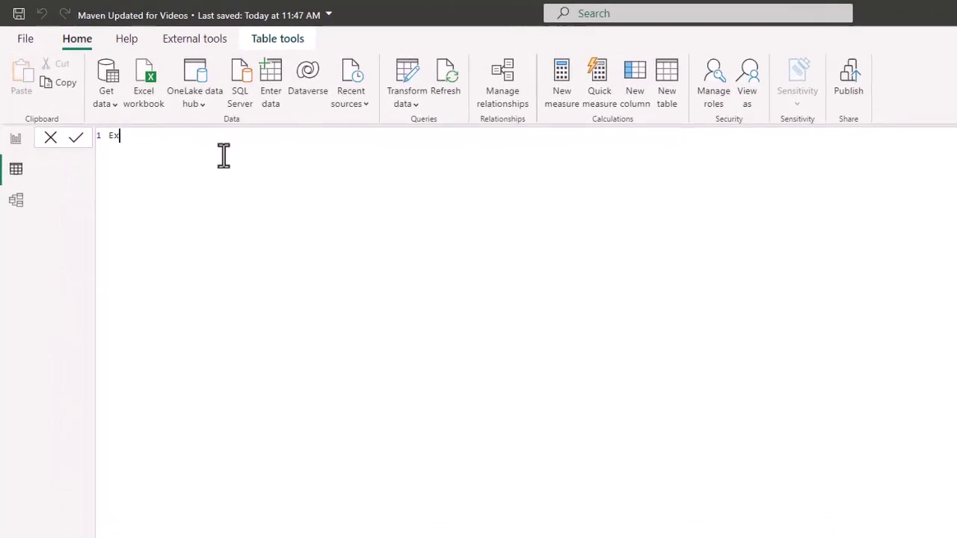
{"action": "type", "text": "ample 2 Select "}
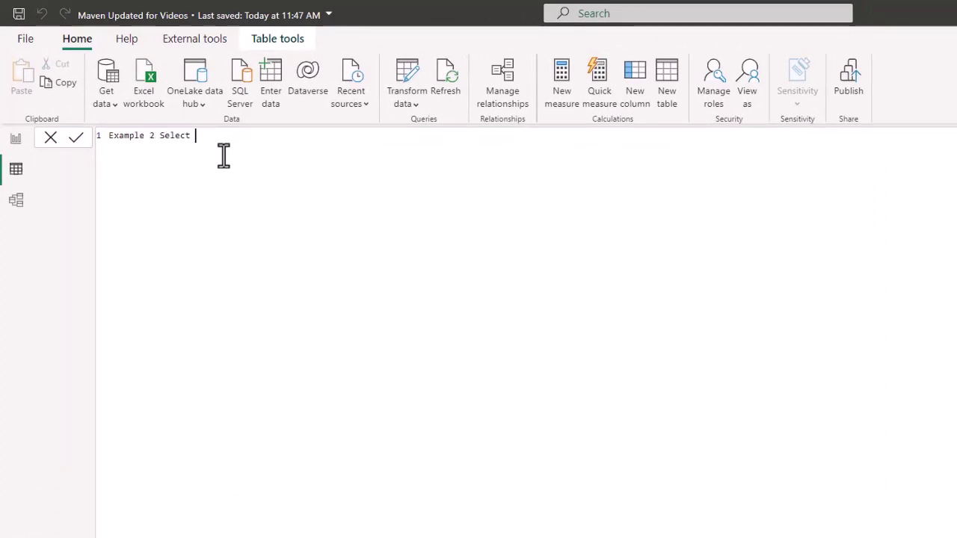
{"action": "type", "text": "Columns ="}
{"action": "key", "text": "shift+Return"}
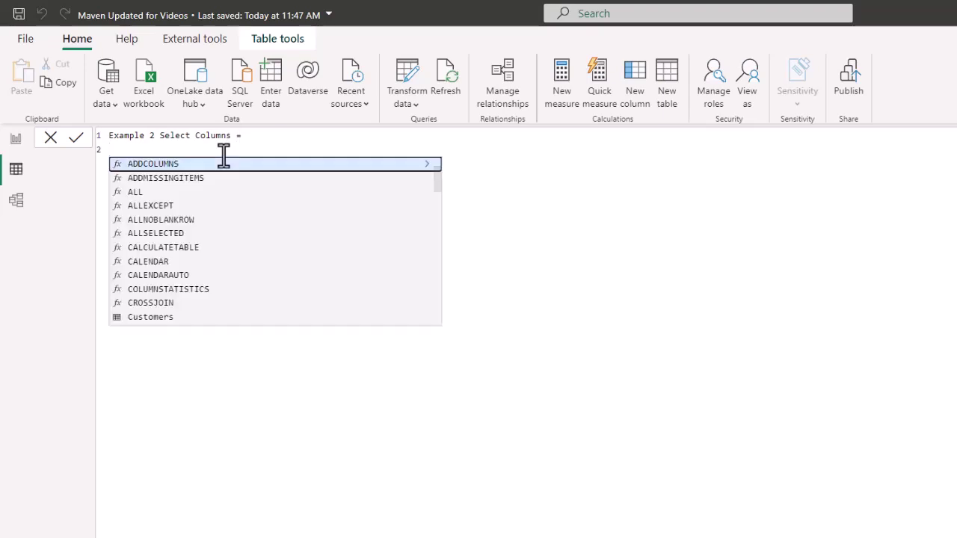
- Start a SELECTCOLUMNS function on the second formula line with Customers as its source table on a separate line
{"action": "type", "text": "sele"}
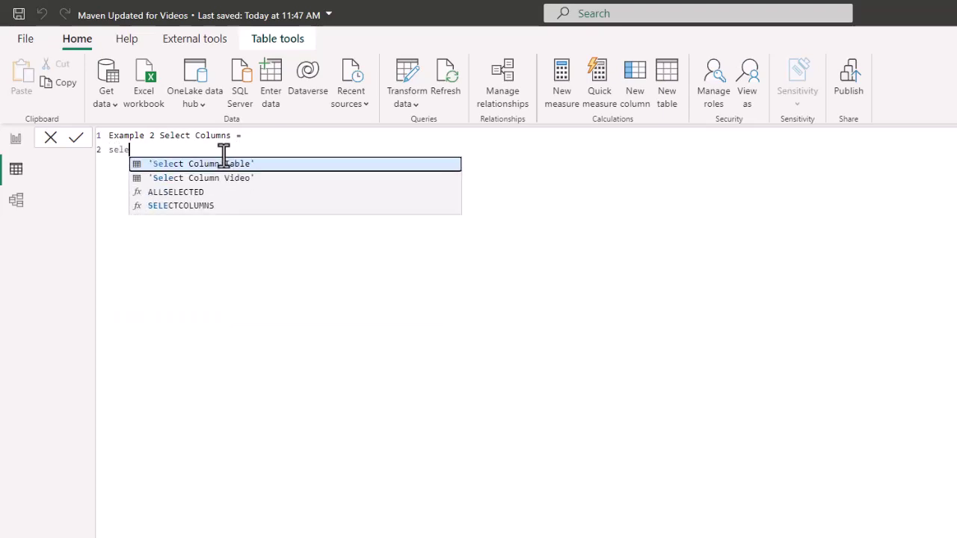
{"action": "key", "text": "Down"}
{"action": "key", "text": "Down"}
{"action": "key", "text": "Down"}
{"action": "key", "text": "Tab"}
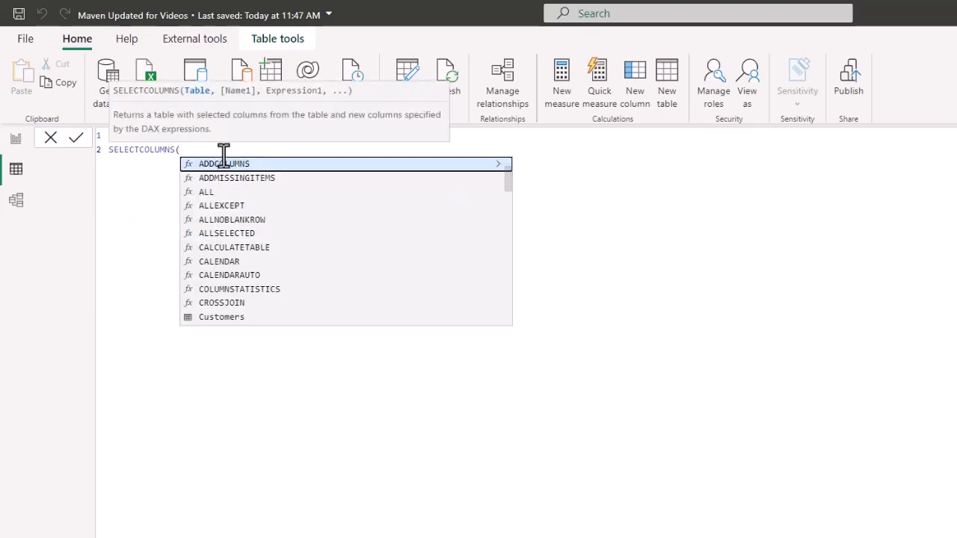
{"action": "key", "text": "shift+Return"}
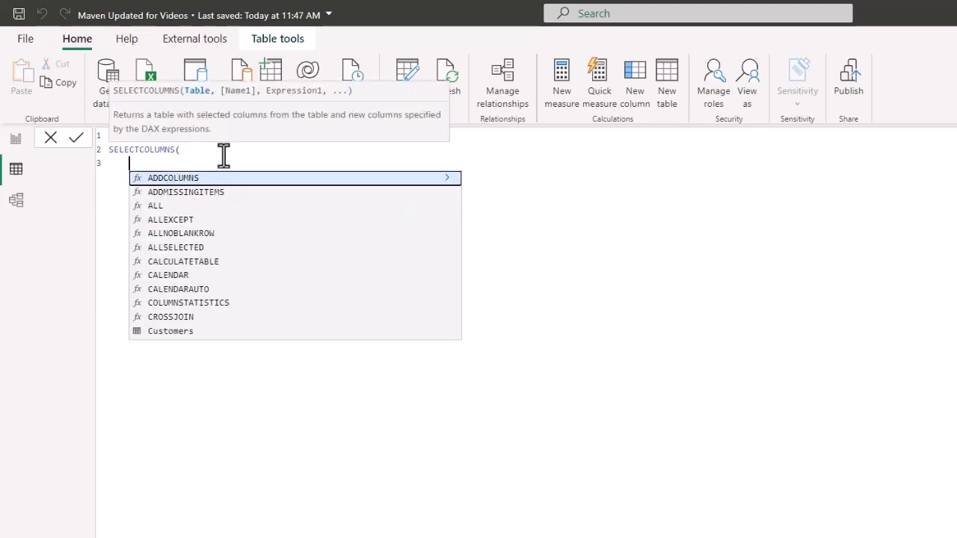
{"action": "type", "text": "cus"}
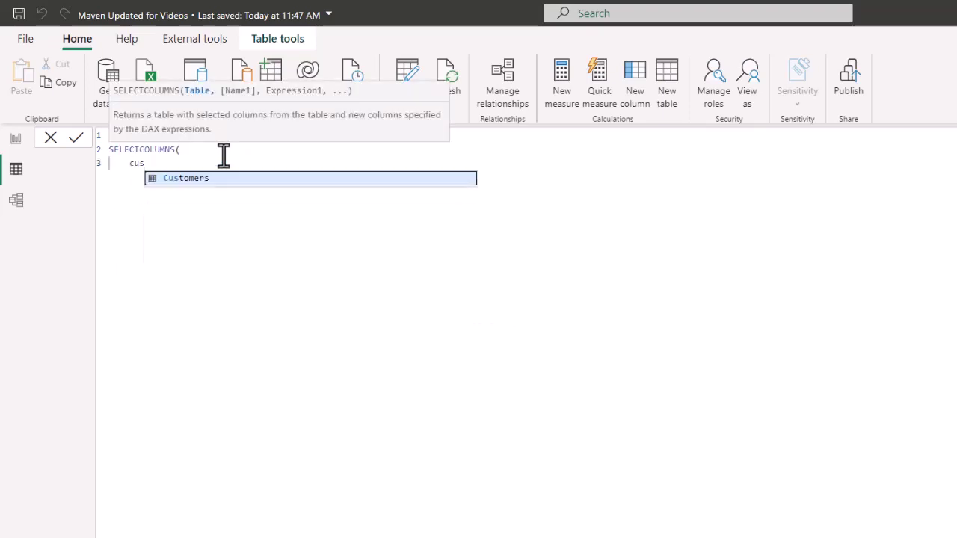
{"action": "key", "text": "Tab"}
{"action": "type", "text": ","}
{"action": "key", "text": "shift+Return"}
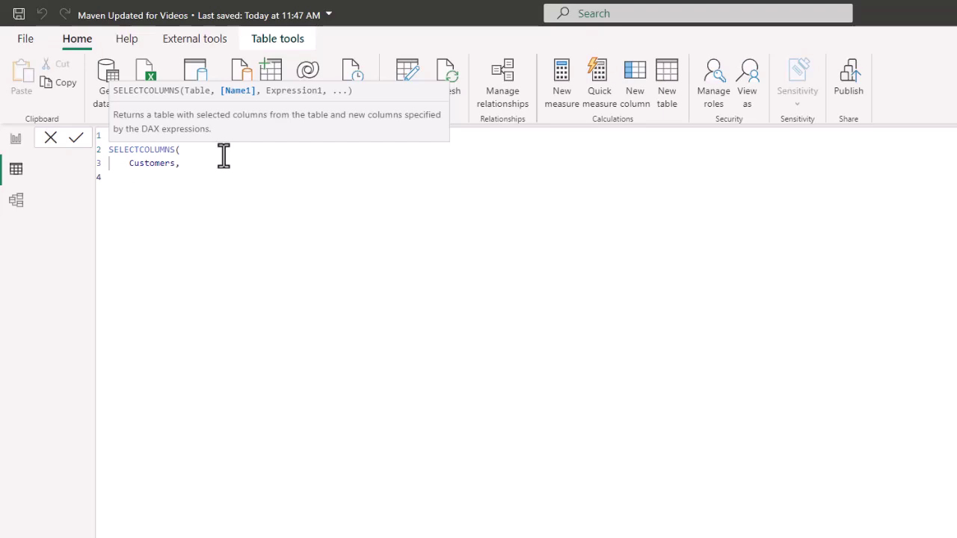
- Add an output column named "Customer Full Name" that returns [full_name] to the SELECTCOLUMNS formula
{"action": "key", "text": "Tab"}
{"action": "type", "text": "\"Customer Full Name\", ["}
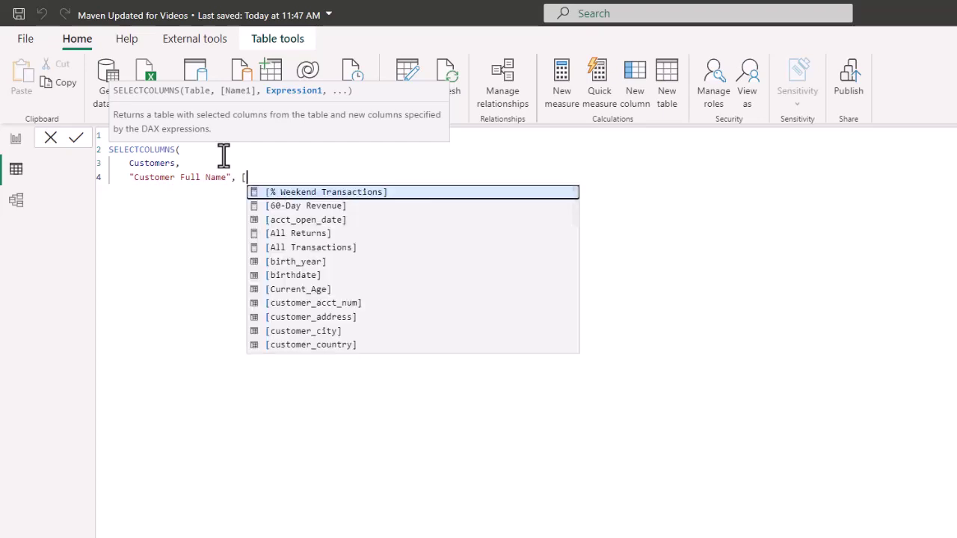
{"action": "key", "text": "Down"}
{"action": "key", "text": "Down"}
{"action": "key", "text": "Down"}
{"action": "key", "text": "Down"}
{"action": "key", "text": "Down"}
{"action": "key", "text": "Down"}
{"action": "key", "text": "Down"}
{"action": "key", "text": "Down"}
{"action": "key", "text": "Down"}
{"action": "key", "text": "Down"}
{"action": "key", "text": "Down"}
{"action": "key", "text": "Down"}
{"action": "key", "text": "Down"}
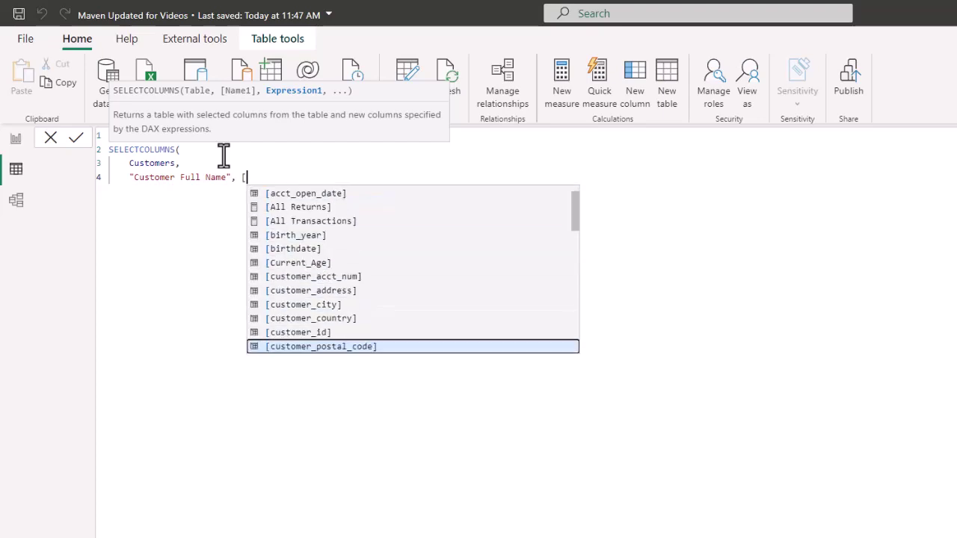
{"action": "key", "text": "Down"}
{"action": "key", "text": "Down"}
{"action": "key", "text": "Down"}
{"action": "key", "text": "Down"}
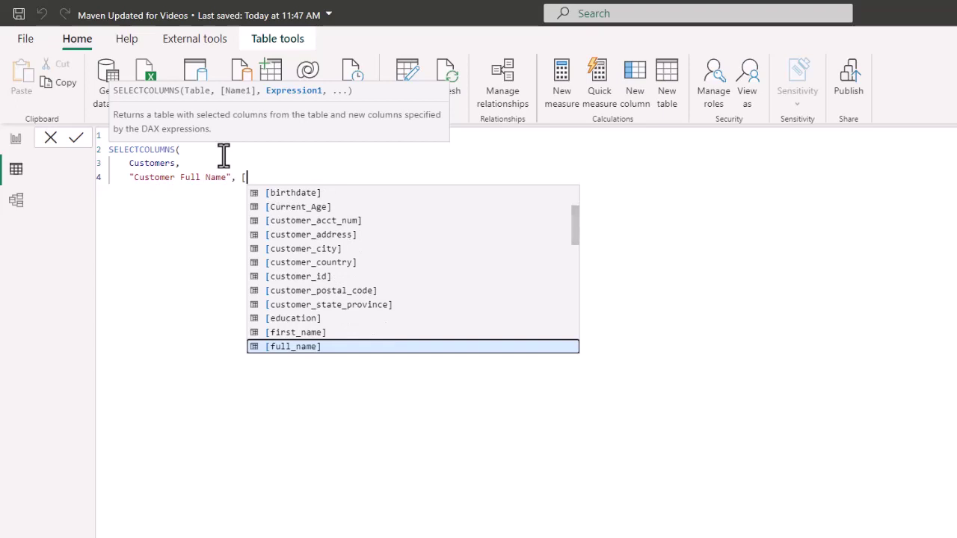
{"action": "key", "text": "Tab"}
{"action": "type", "text": ","}
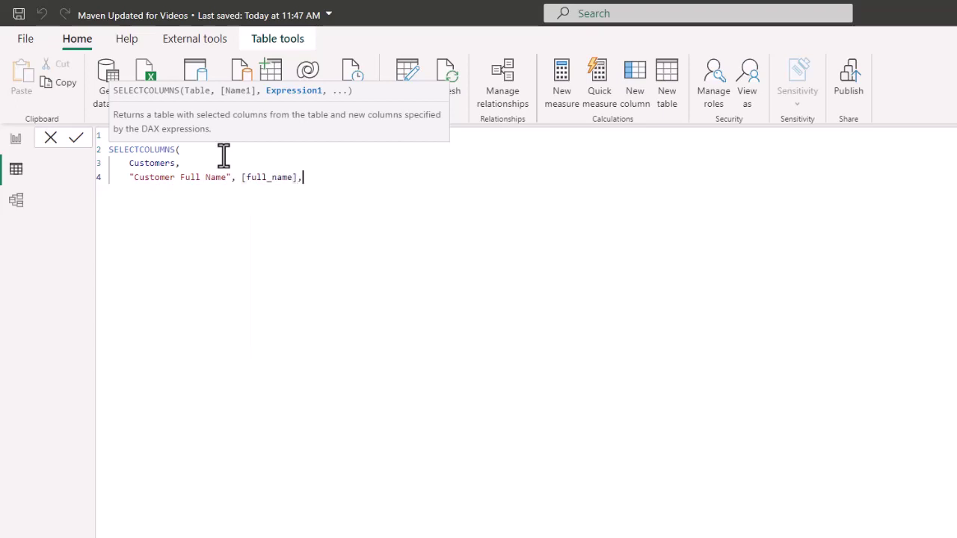
- Add a second output column on a new line named "Customer Education Level" that returns [education]
{"action": "key", "text": "shift+Return"}
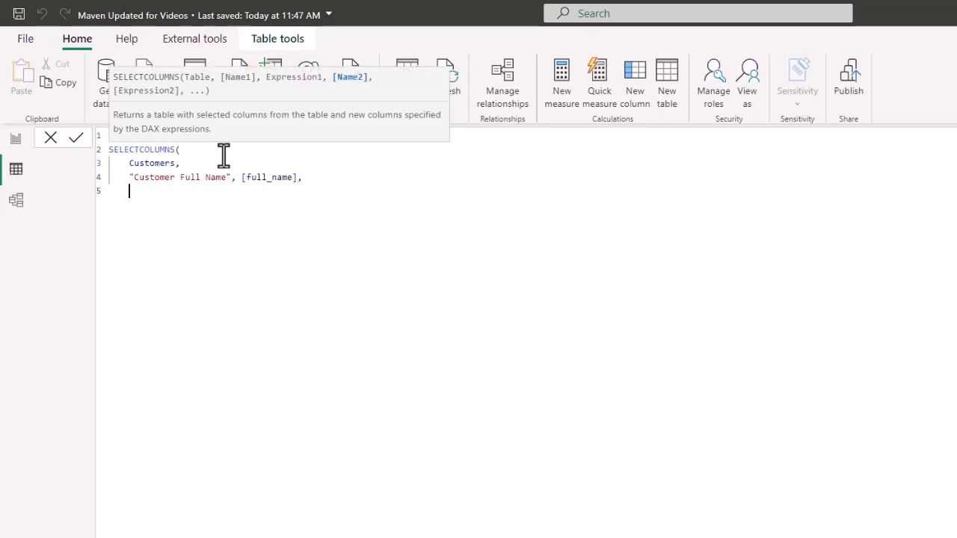
{"action": "type", "text": "\"Customer Education Levbel"}
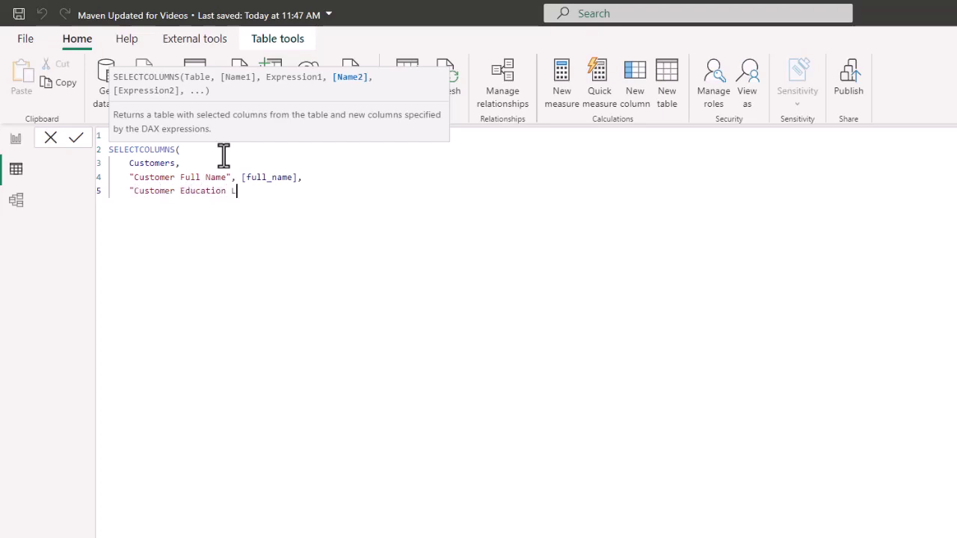
{"action": "key", "text": "BackSpace"}
{"action": "key", "text": "BackSpace"}
{"action": "key", "text": "BackSpace"}
{"action": "type", "text": "el\", [ed"}
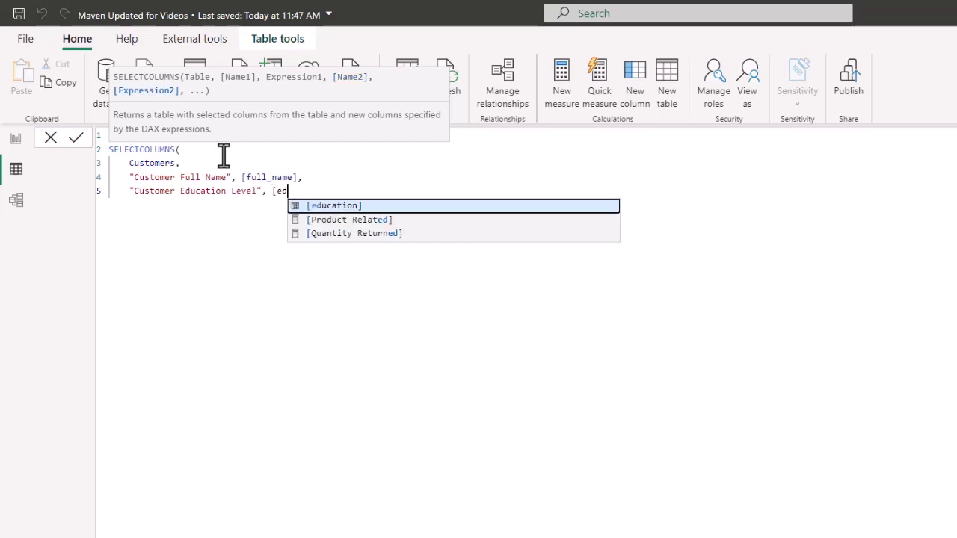
{"action": "key", "text": "Tab"}
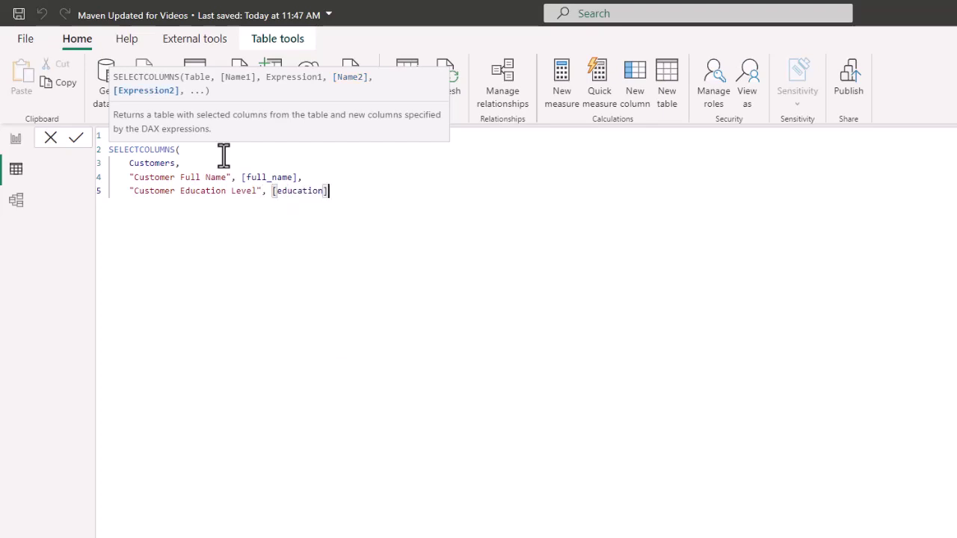
- Close the SELECTCOLUMNS function with an unindented parenthesis on its own line and commit the Example 2 Select Columns table
{"action": "key", "text": "shift+Return"}
{"action": "key", "text": "BackSpace"}
{"action": "type", "text": ")"}
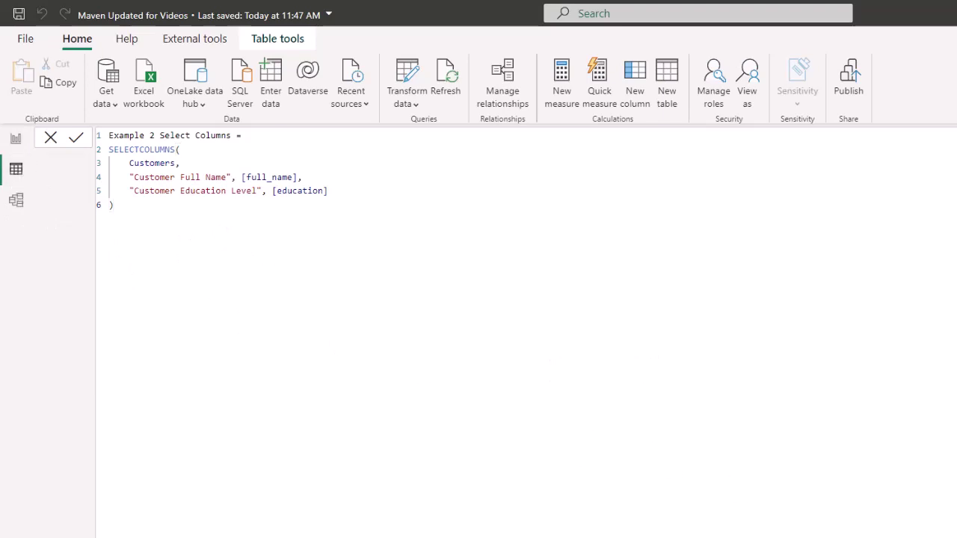
{"action": "key", "text": "Return"}
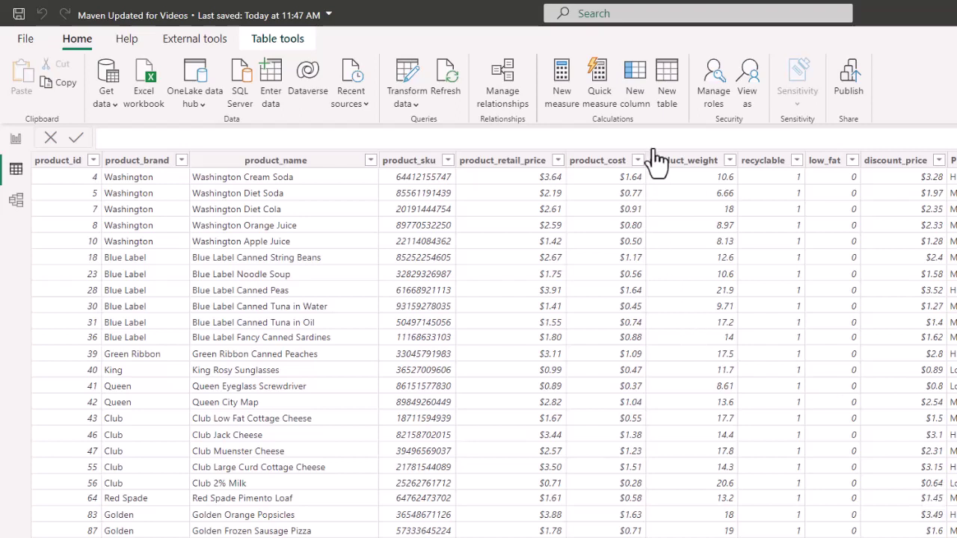
- Create a calculated table named Product Example Select Column and start a second formula line for its expression
{"action": "left_click", "coordinate": [663, 76]}
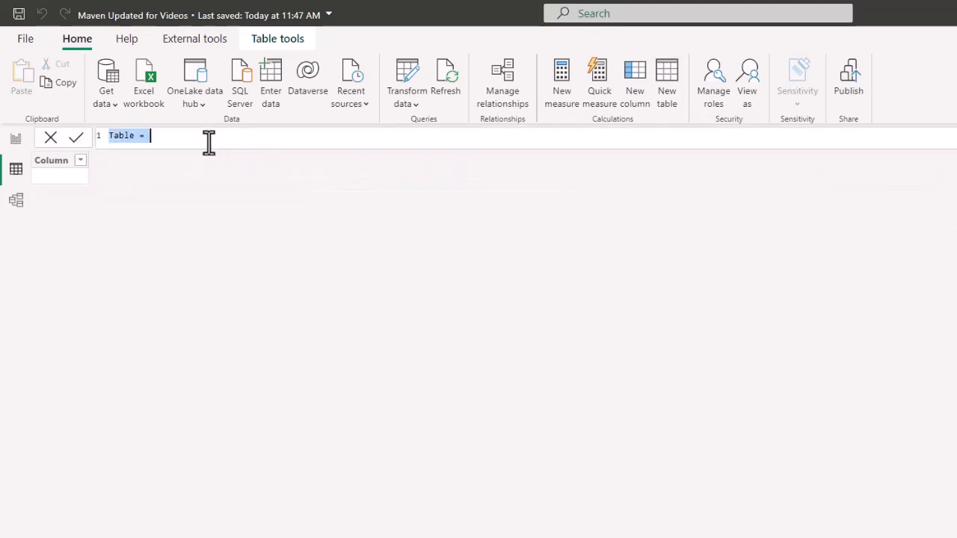
{"action": "type", "text": "Prod"}
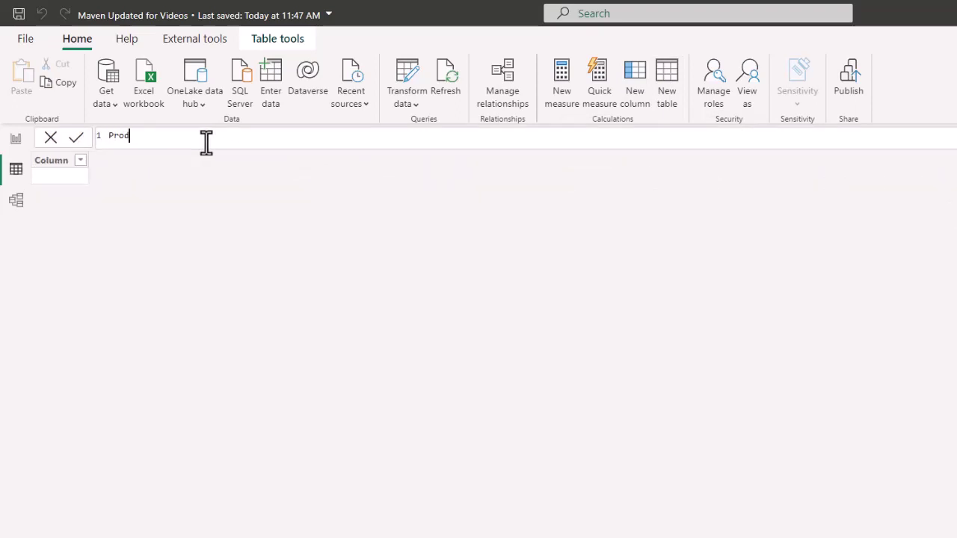
{"action": "type", "text": "uct Example Select Column ="}
{"action": "key", "text": "shift+Return"}
- Start a SELECTCOLUMNS function with Products as its source table on a separate line
{"action": "type", "text": "selec"}
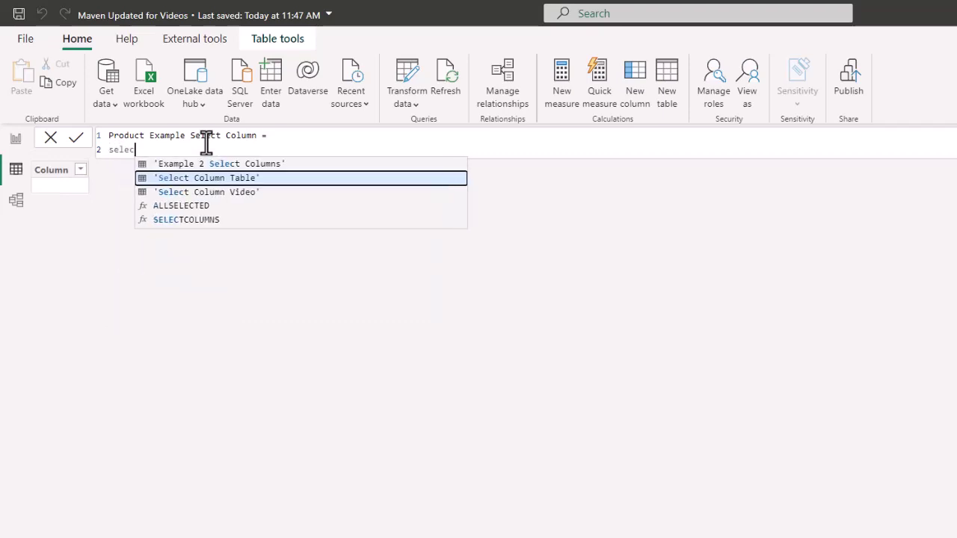
{"action": "key", "text": "Down"}
{"action": "key", "text": "Tab"}
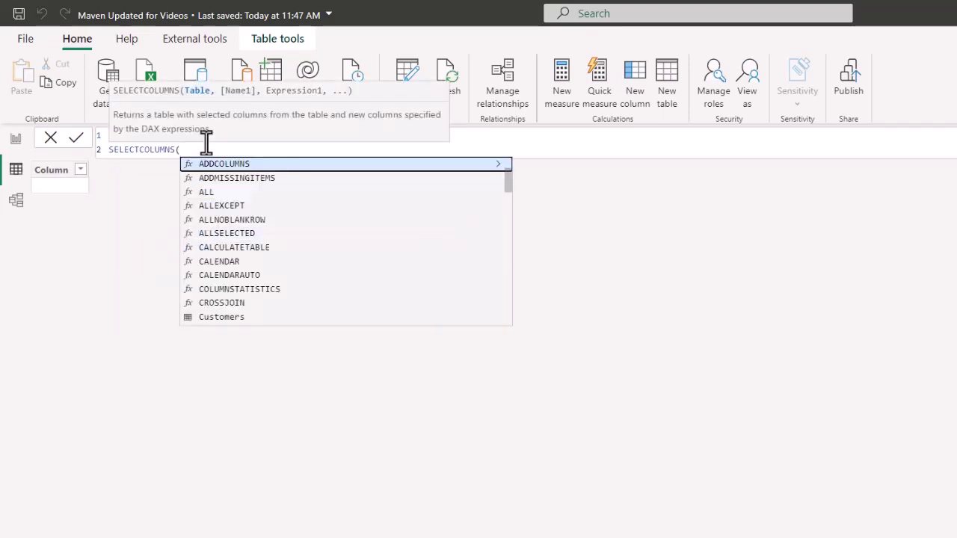
{"action": "key", "text": "shift+Return"}
{"action": "type", "text": "produ"}
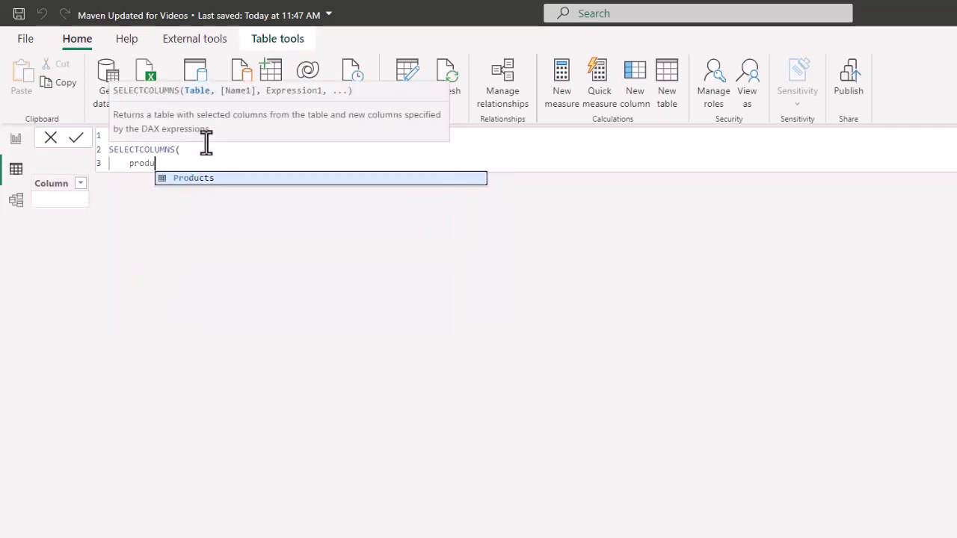
{"action": "key", "text": "Tab"}
{"action": "type", "text": ","}
{"action": "key", "text": "shift+Return"}
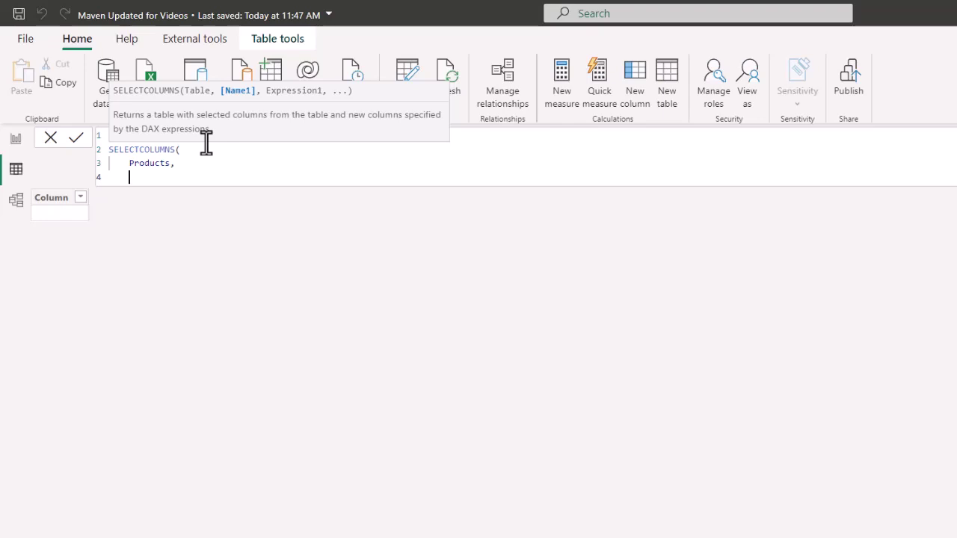
- Add an output column named "Full Product Name" that returns [product_name] to the SELECTCOLUMNS formula
{"action": "type", "text": "\"Full Product Name\""}
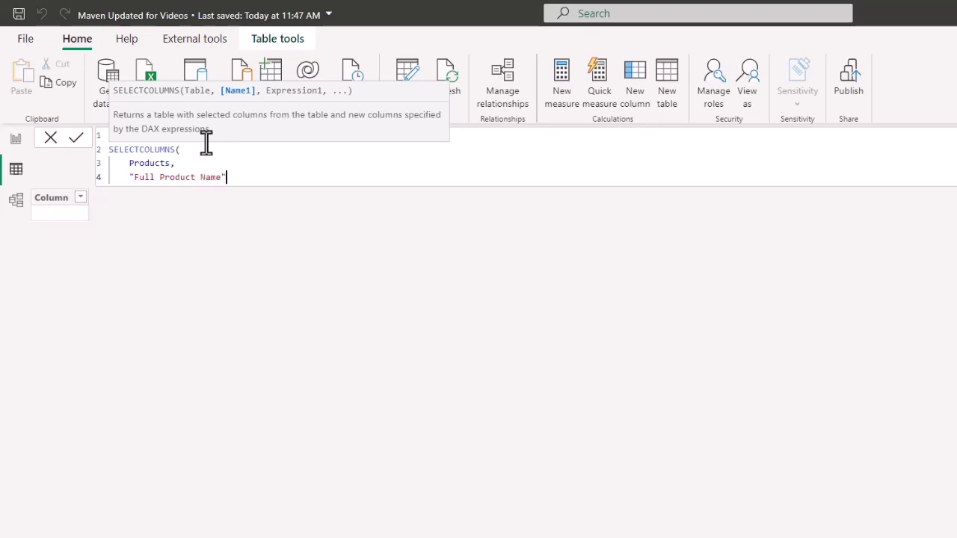
{"action": "type", "text": ", ["}
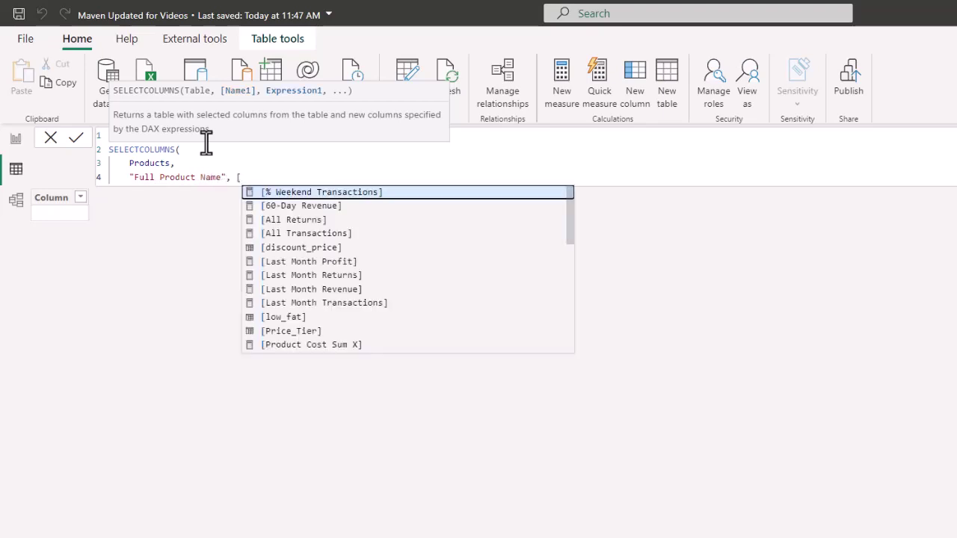
{"action": "type", "text": "pro"}
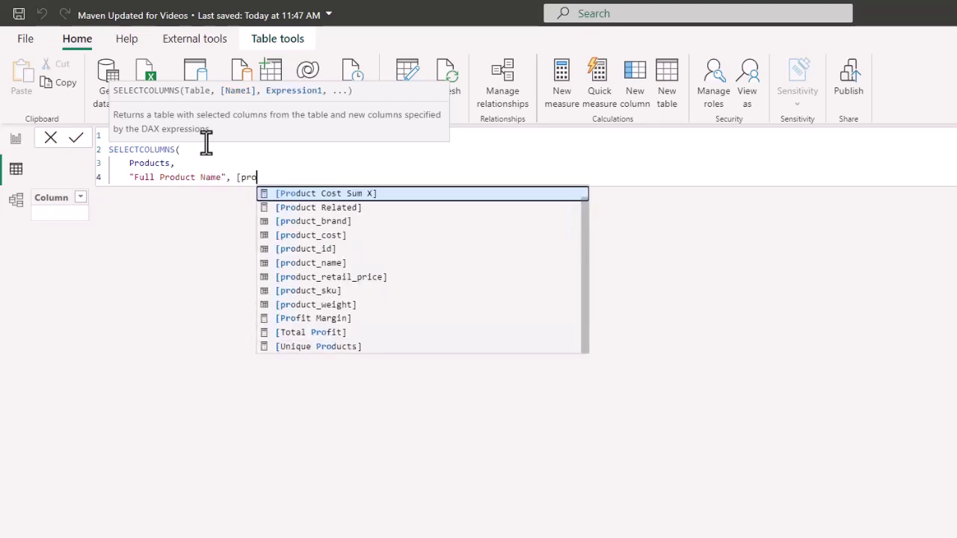
{"action": "key", "text": "Down"}
{"action": "key", "text": "Down"}
{"action": "key", "text": "Down"}
{"action": "key", "text": "Down"}
{"action": "key", "text": "Down"}
{"action": "key", "text": "Tab"}
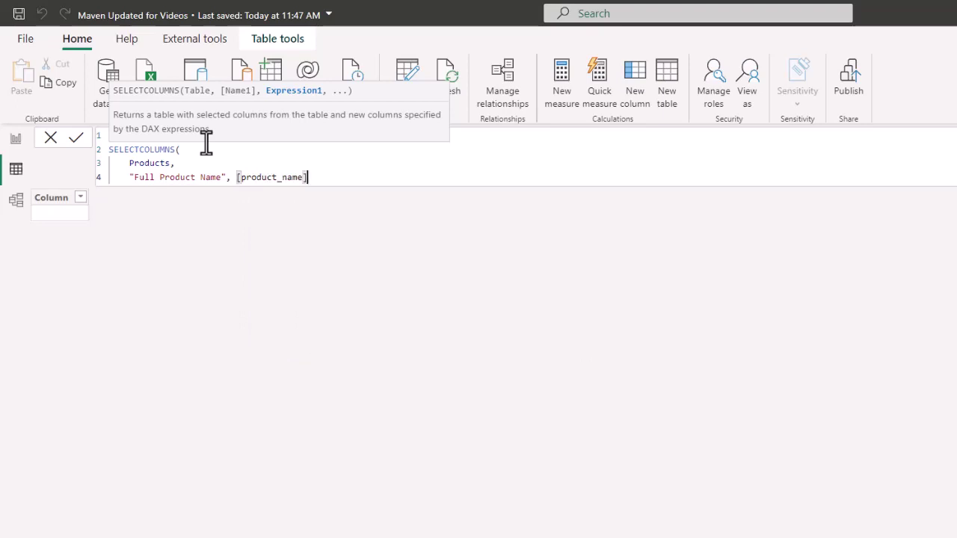
{"action": "type", "text": ","}
- Add a second output column on a new line named "Product Discount Price" that returns [discount_price]
{"action": "key", "text": "shift+Return"}
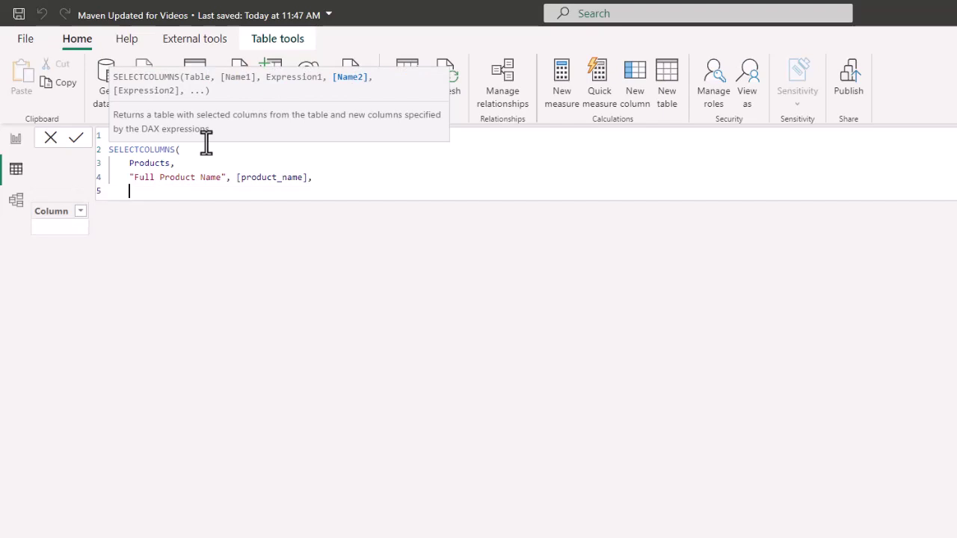
{"action": "type", "text": "\"Product Discount Price"}
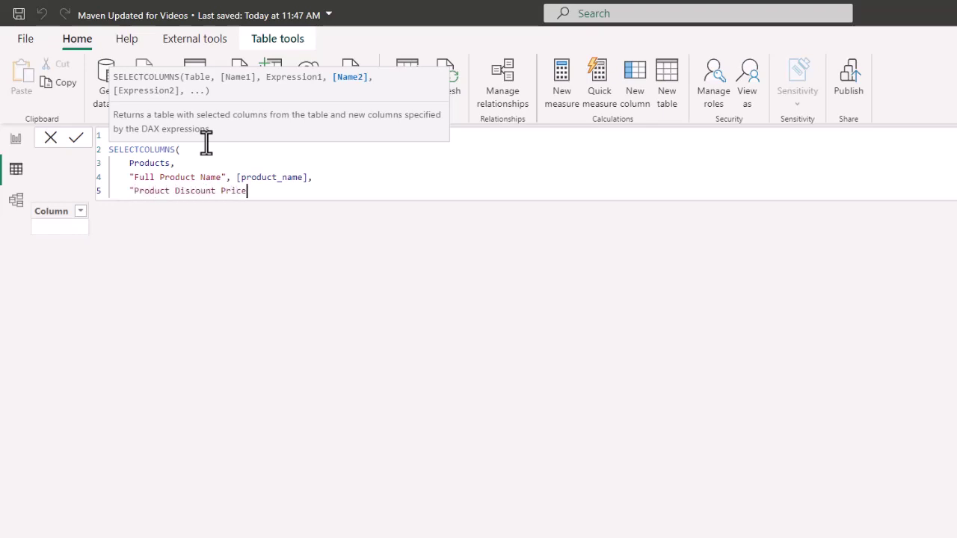
{"action": "type", "text": "\", [dis"}
{"action": "key", "text": "Tab"}
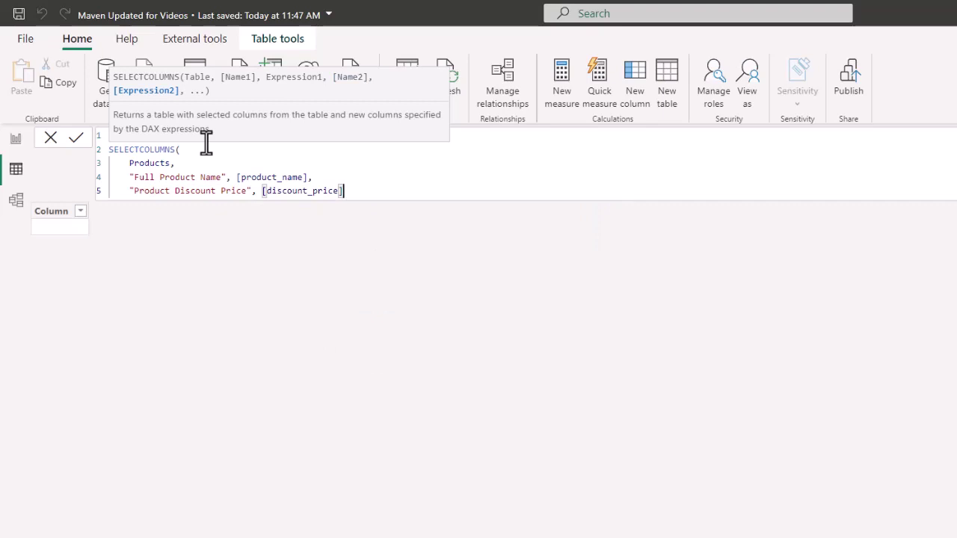
- Close the SELECTCOLUMNS function with a parenthesis on its own line and commit the Product Example Select Column table
{"action": "key", "text": "shift+Return"}
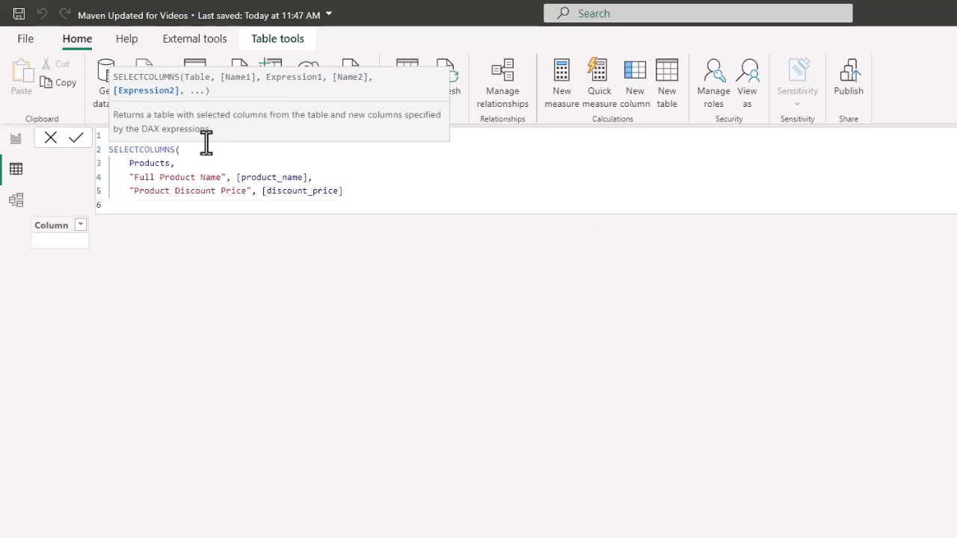
{"action": "type", "text": ")"}
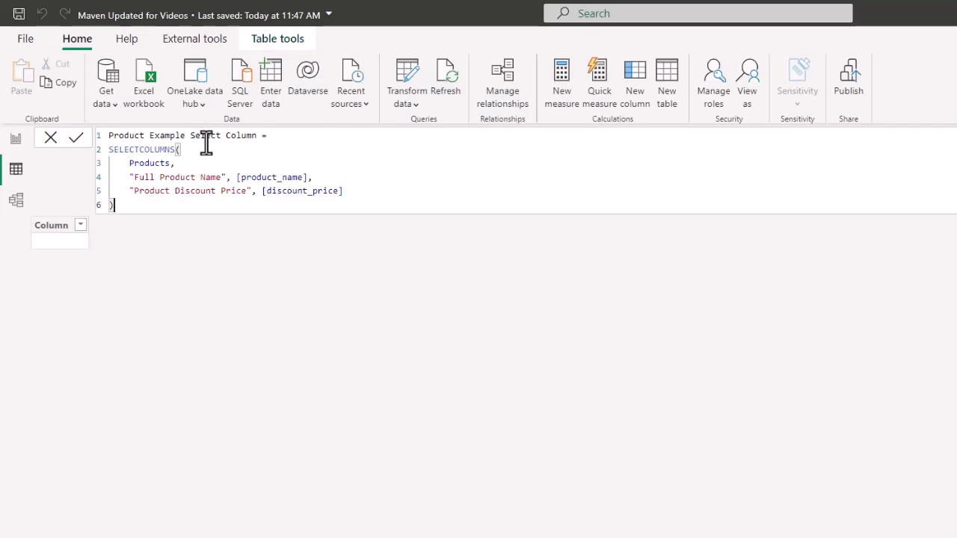
{"action": "key", "text": "Return"}
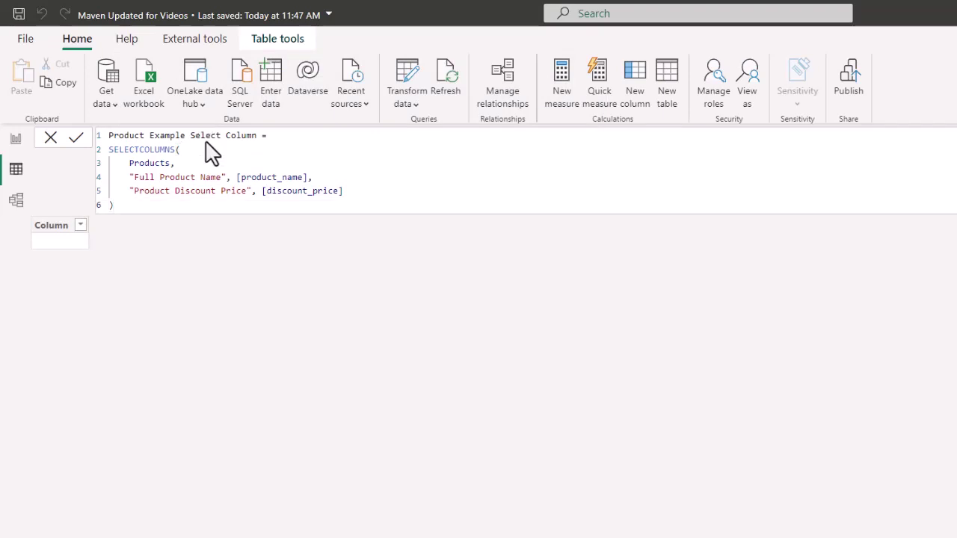